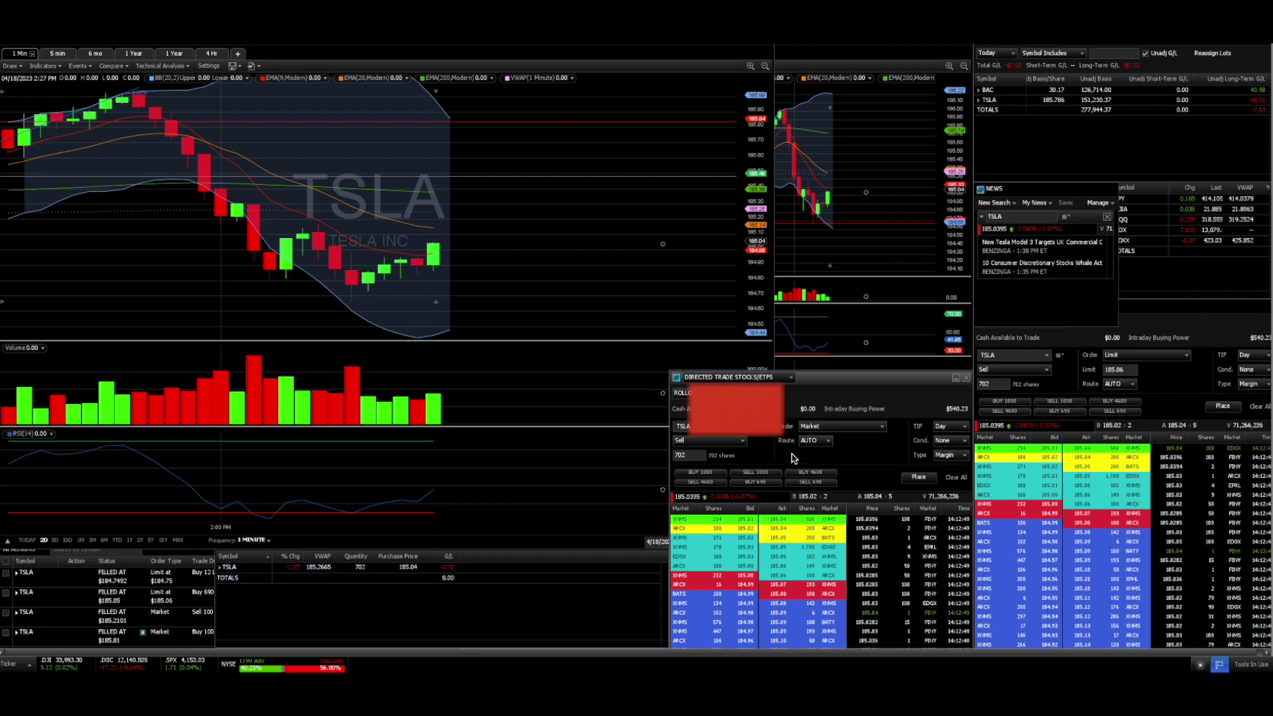
- Change the last digit of the 702-share TSLA sell limit so it reads 185.17
click(1136, 370)
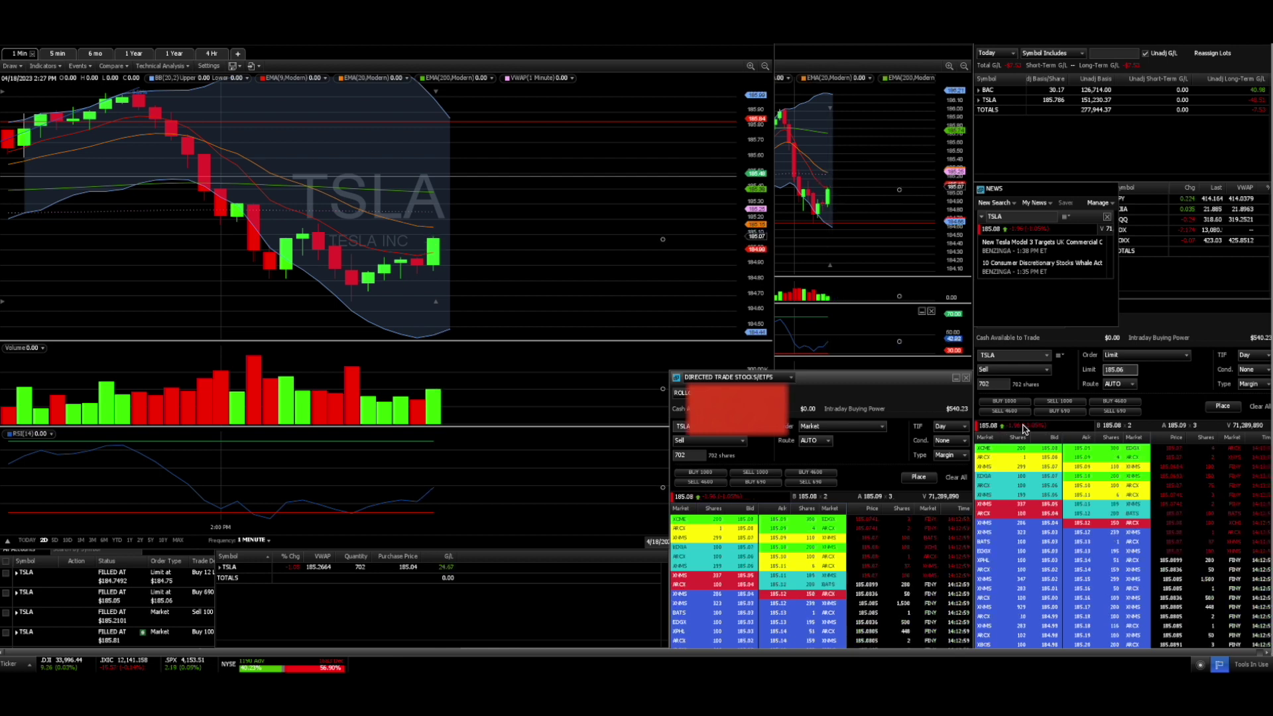
click(1131, 370)
key(BackSpace)
key(BackSpace)
text(17)
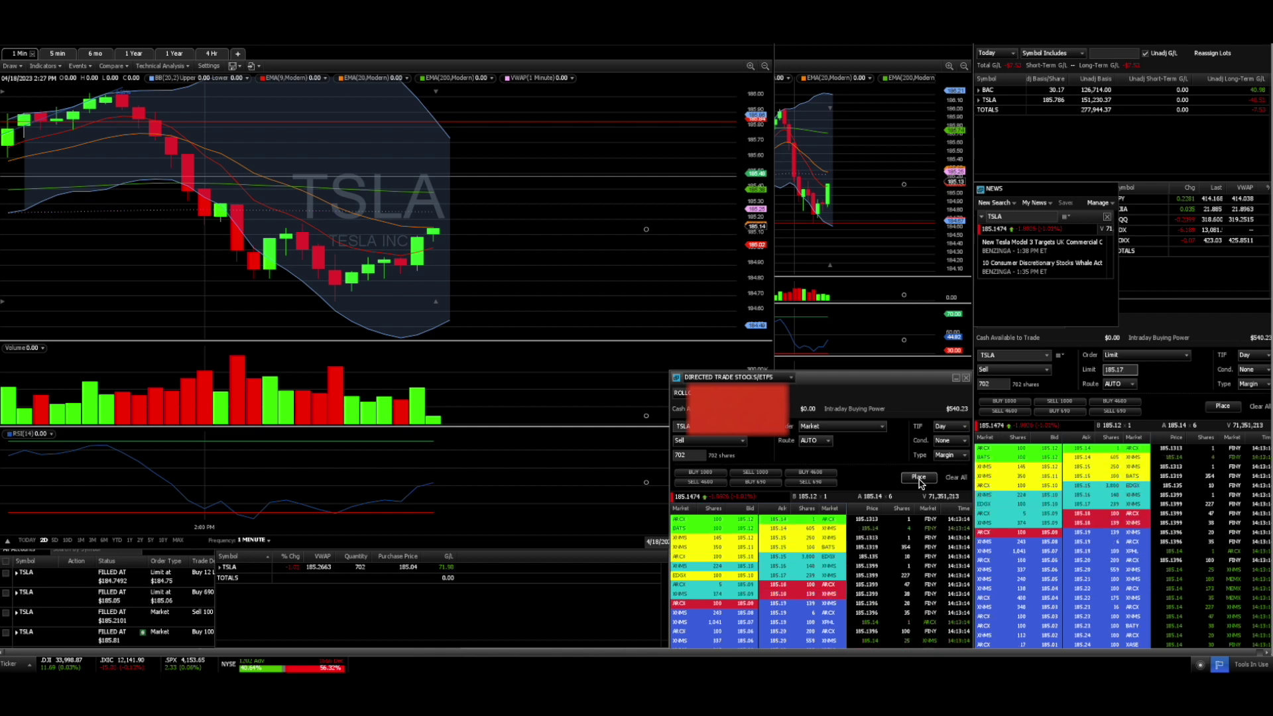
- Submit the 702-share TSLA market sell and load a 690-share buy ticket
click(920, 478)
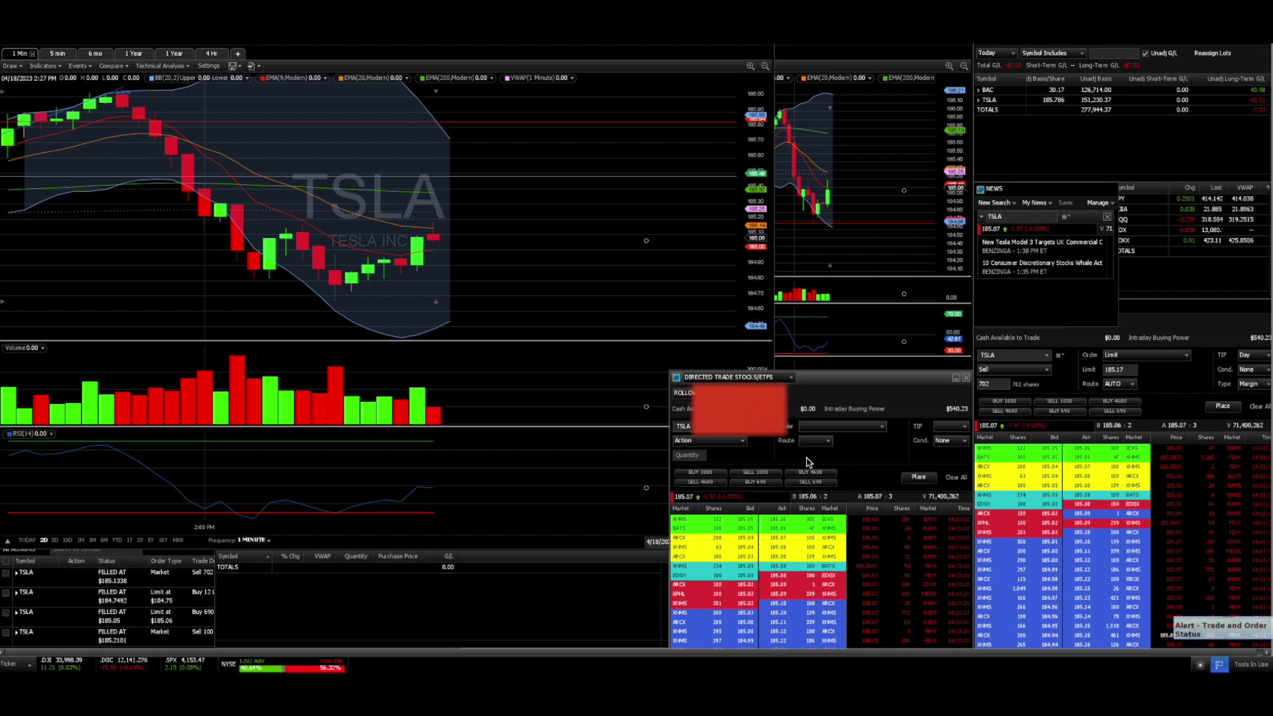
click(819, 439)
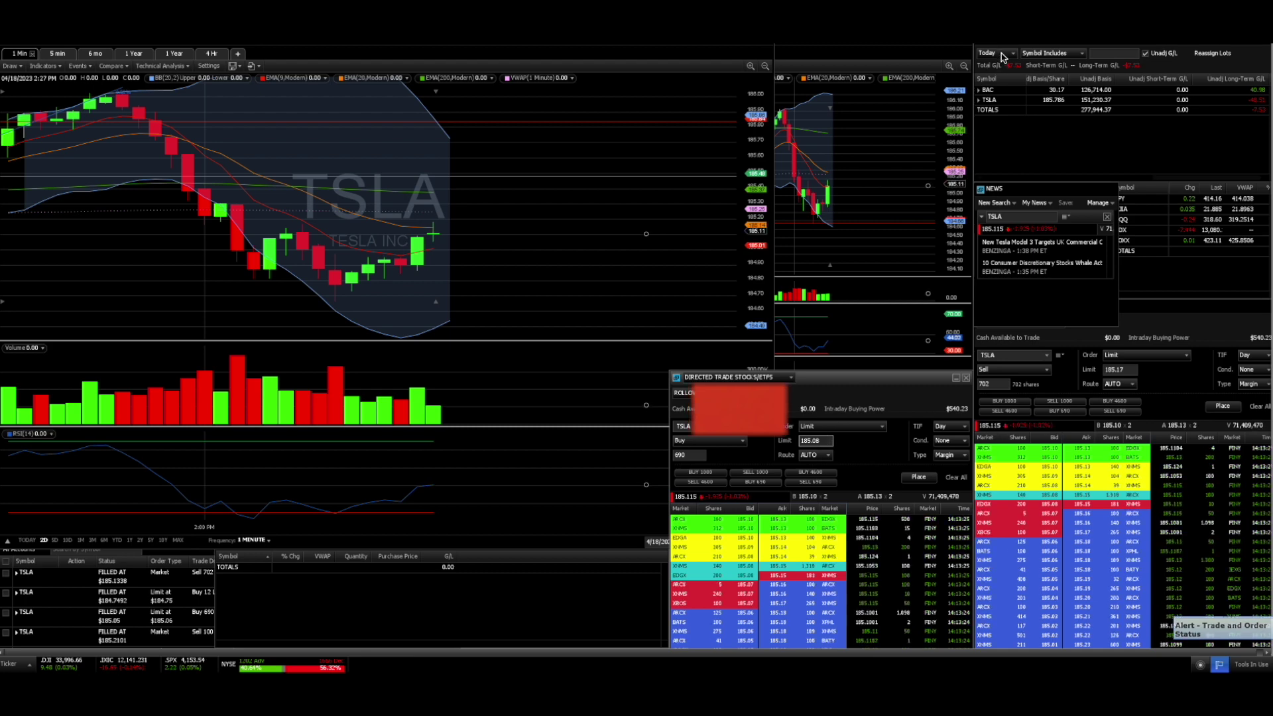
click(1002, 57)
click(1035, 123)
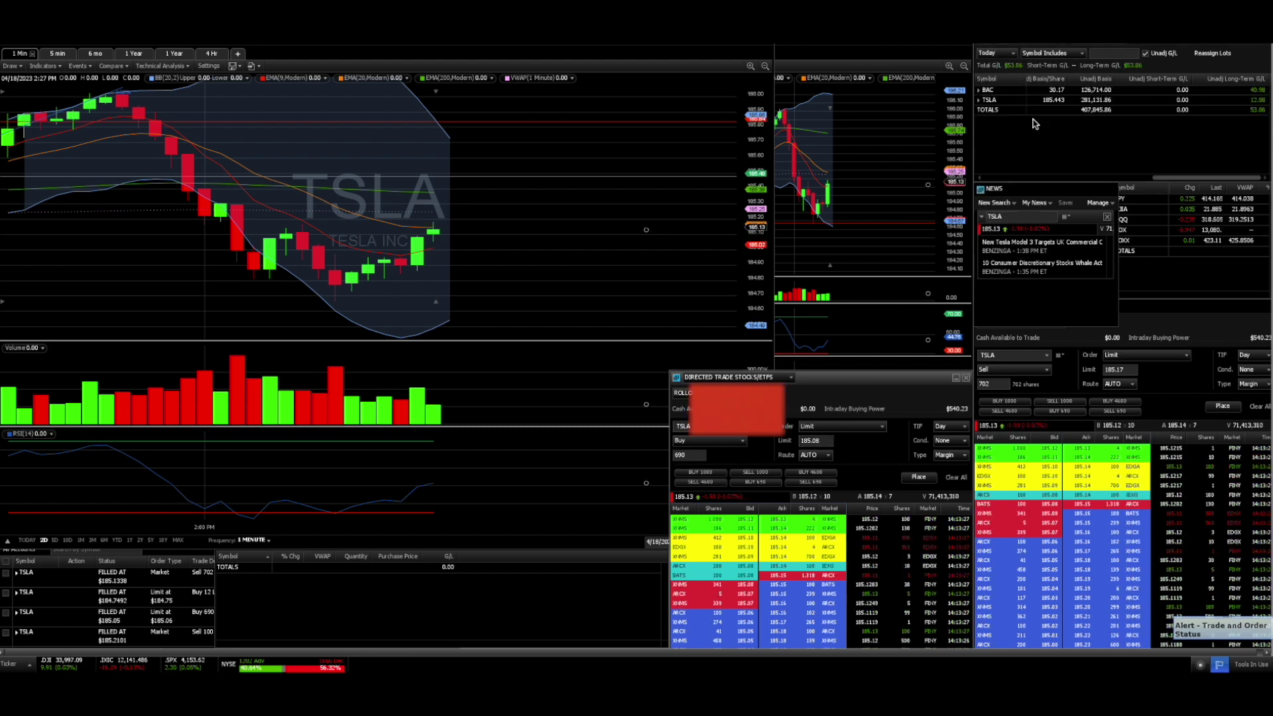
- Set the 690-share buy limit to 185.03 and place the buy order
double_click(825, 441)
click(824, 441)
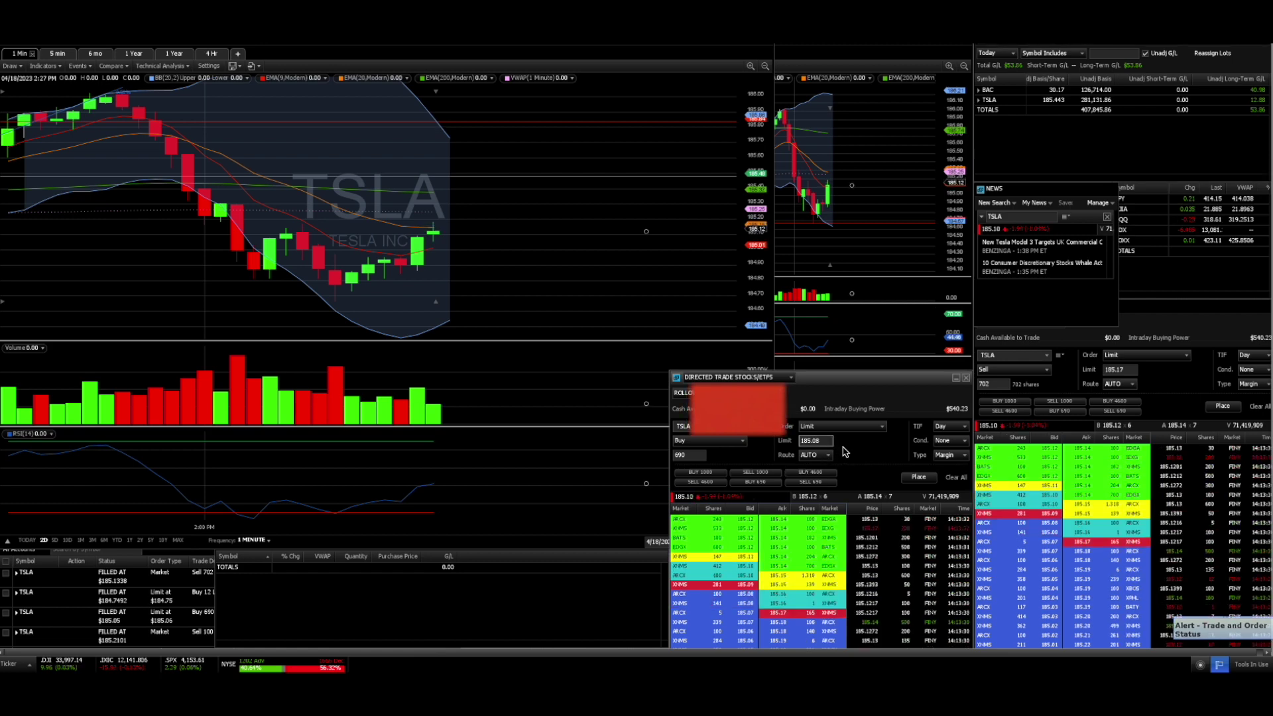
key(BackSpace)
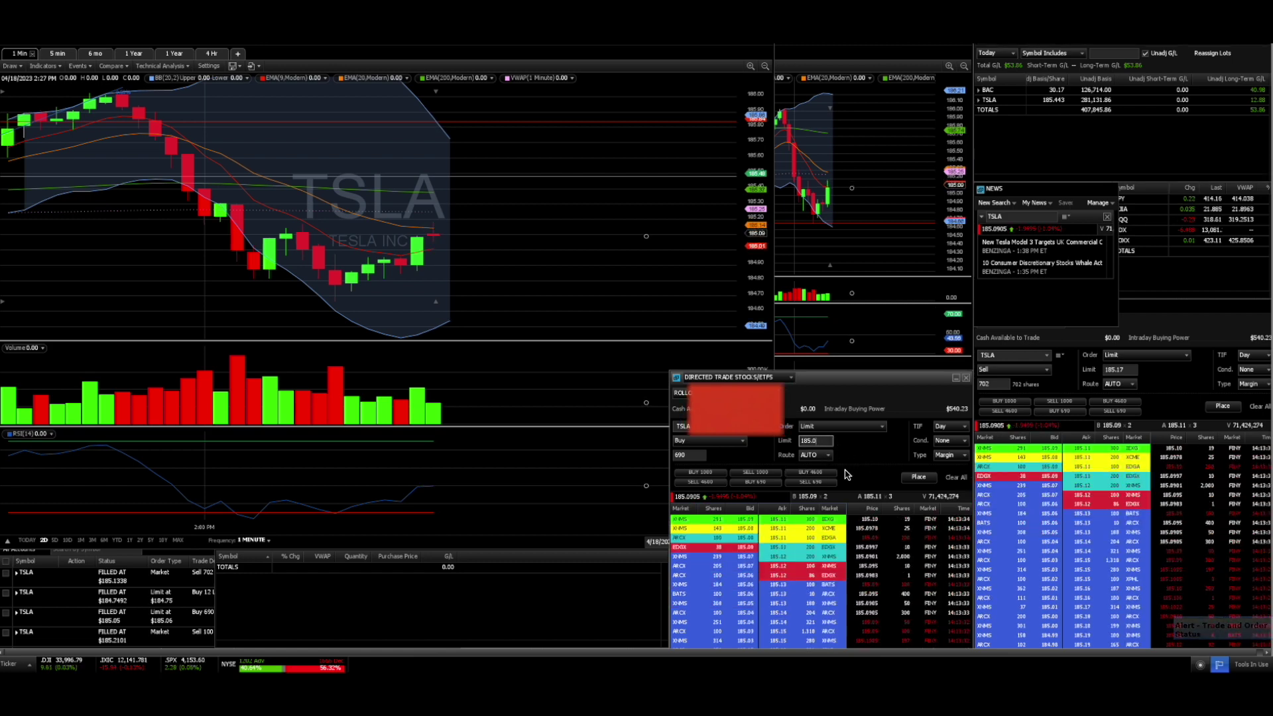
text(3)
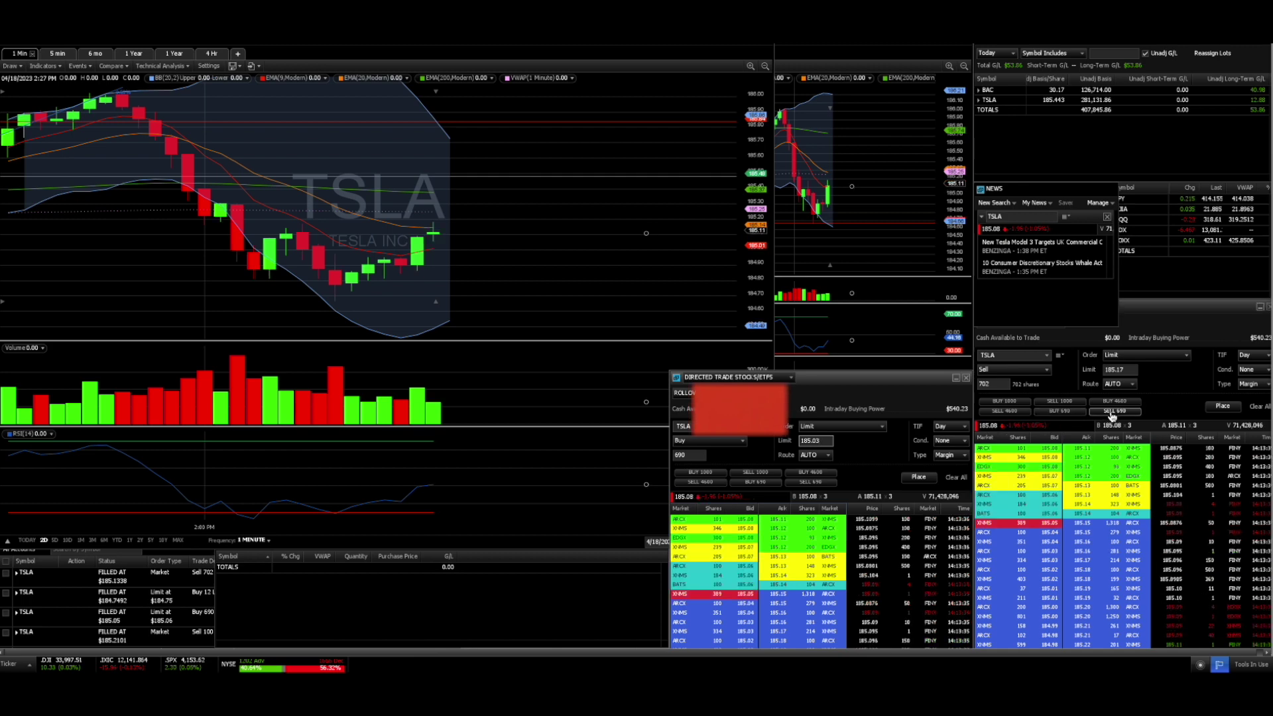
click(1112, 414)
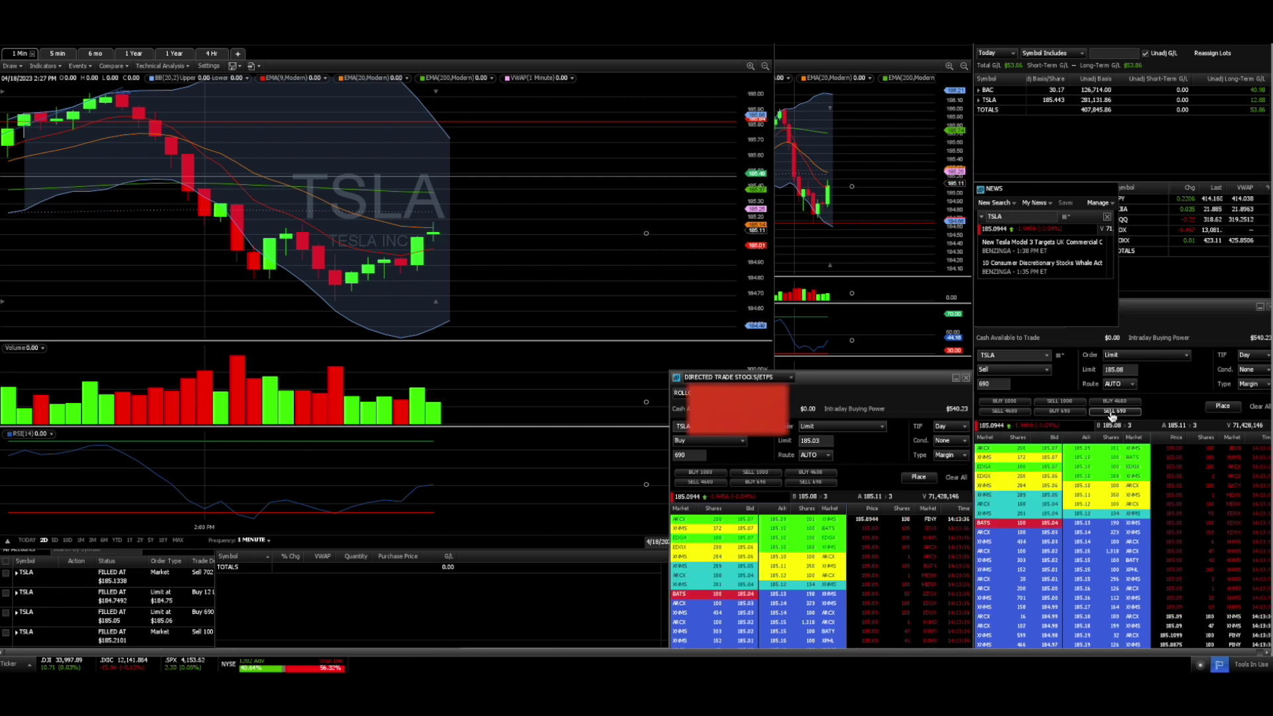
click(825, 441)
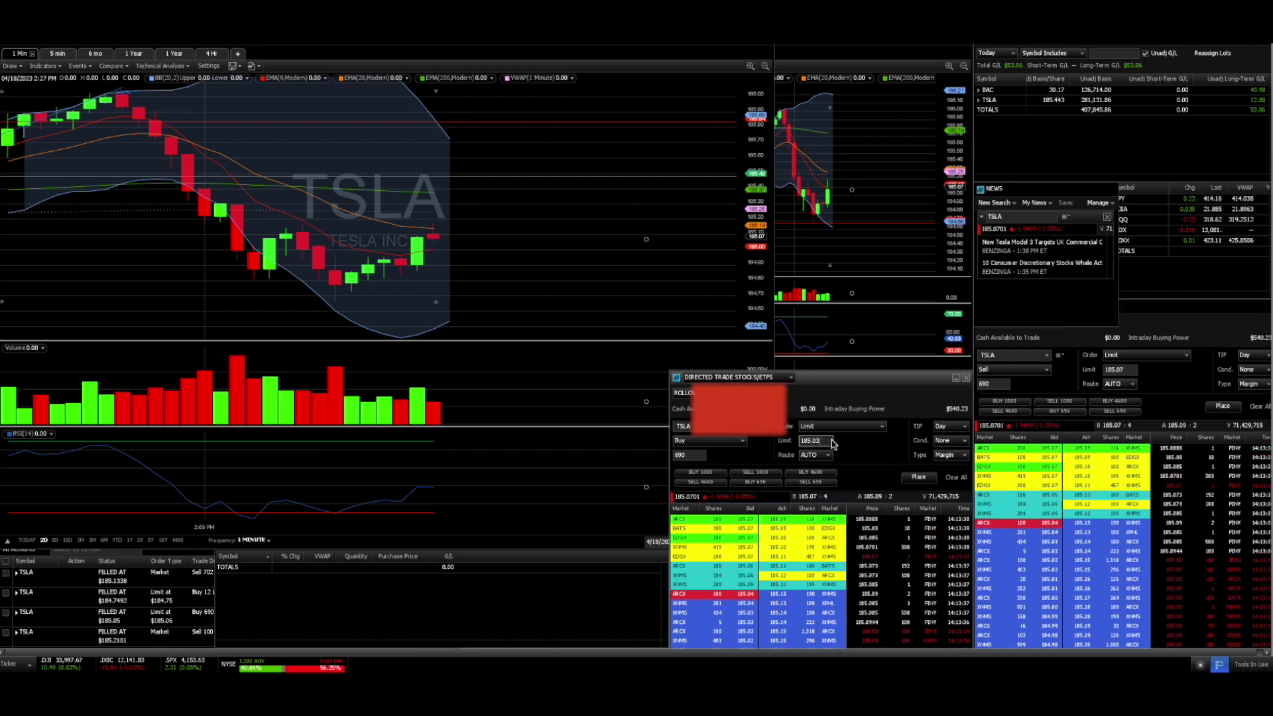
click(918, 478)
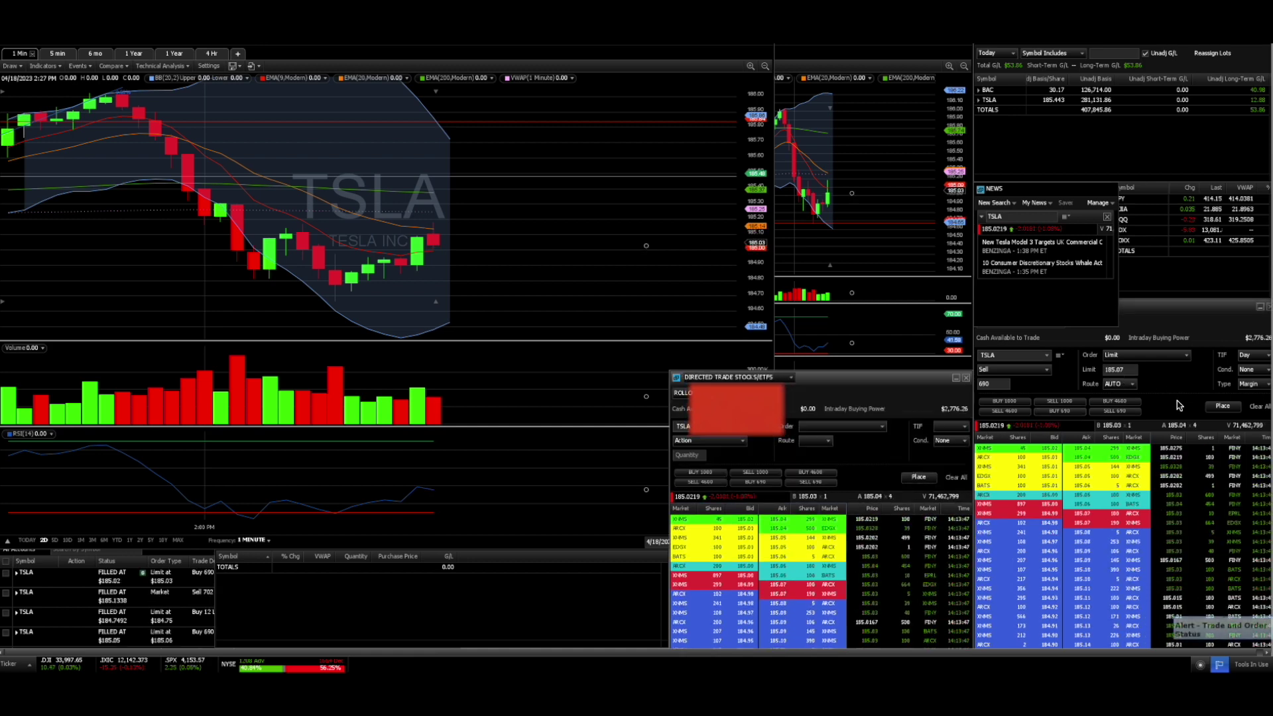
- Place the 690-share sell limit at 185.07, then prefill 690-share sell and buy tickets at 185.03
click(1220, 406)
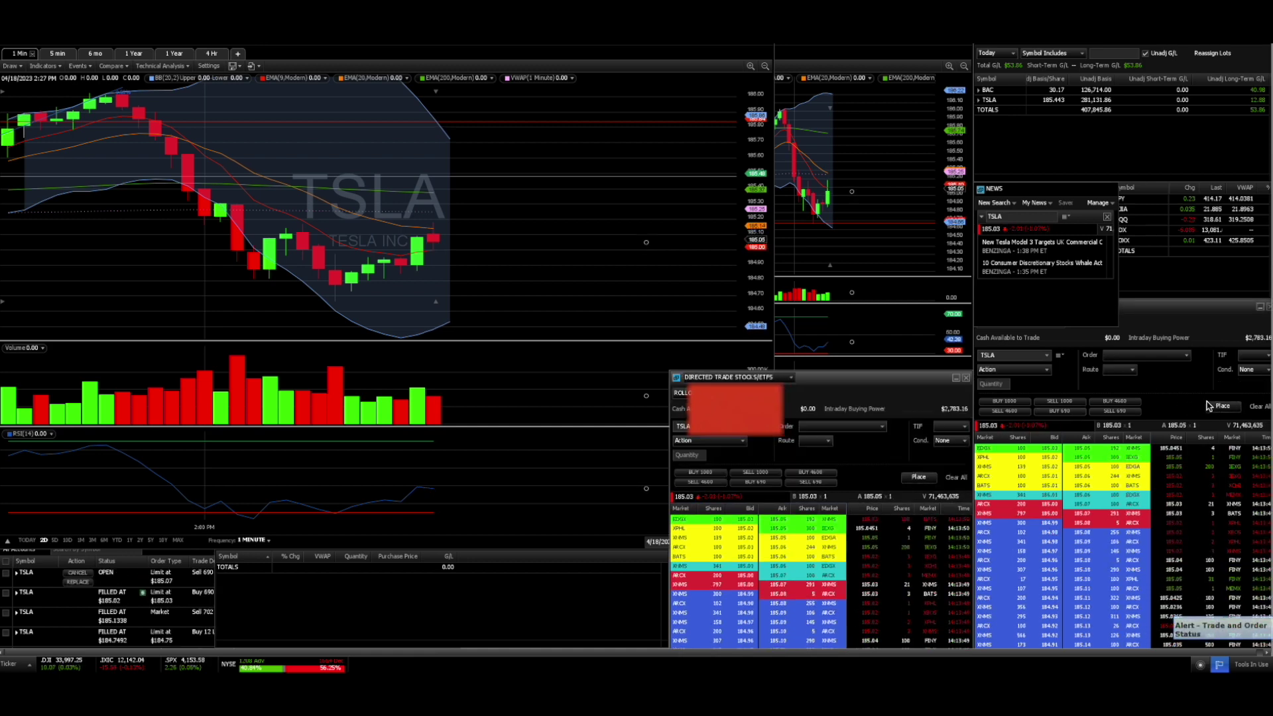
click(1218, 408)
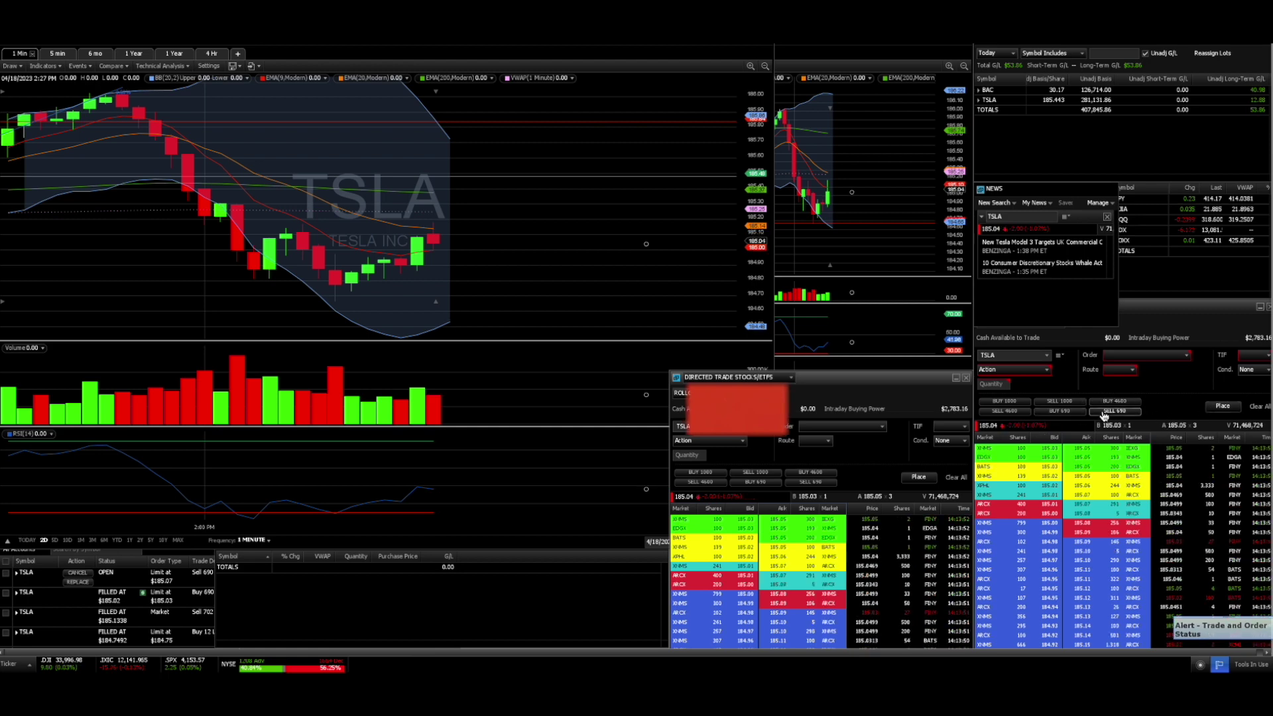
click(1109, 412)
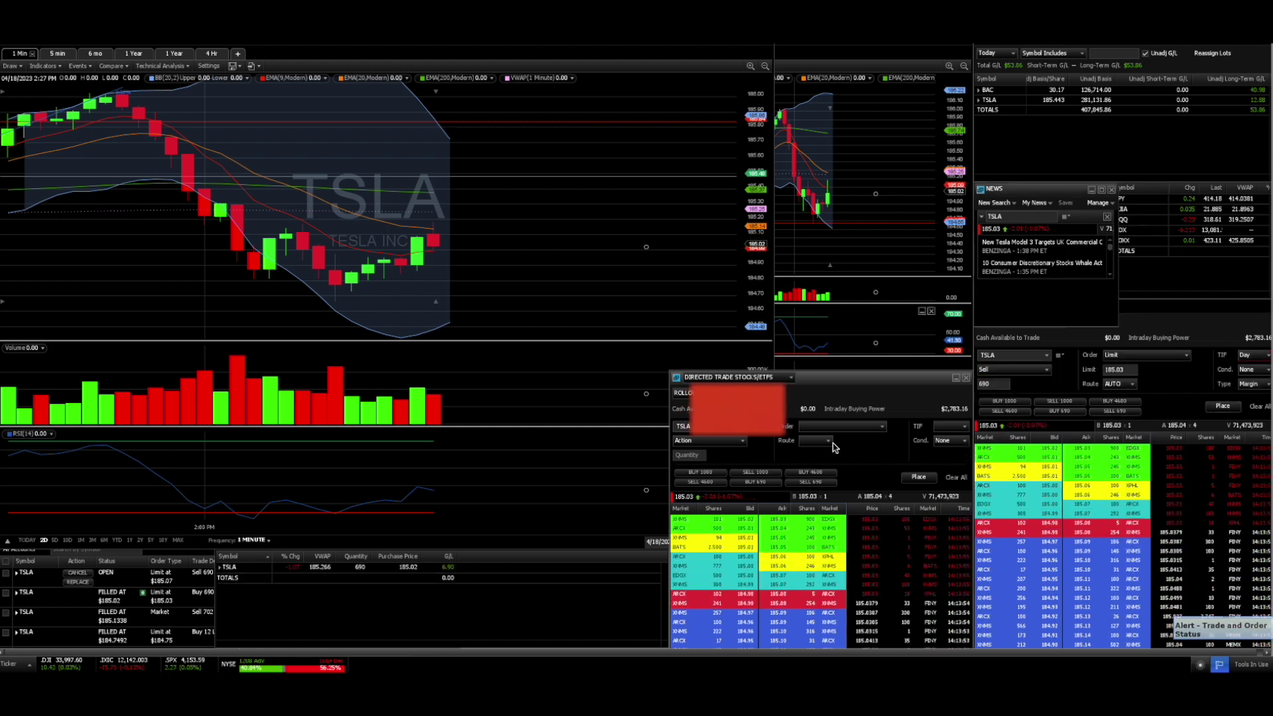
click(768, 484)
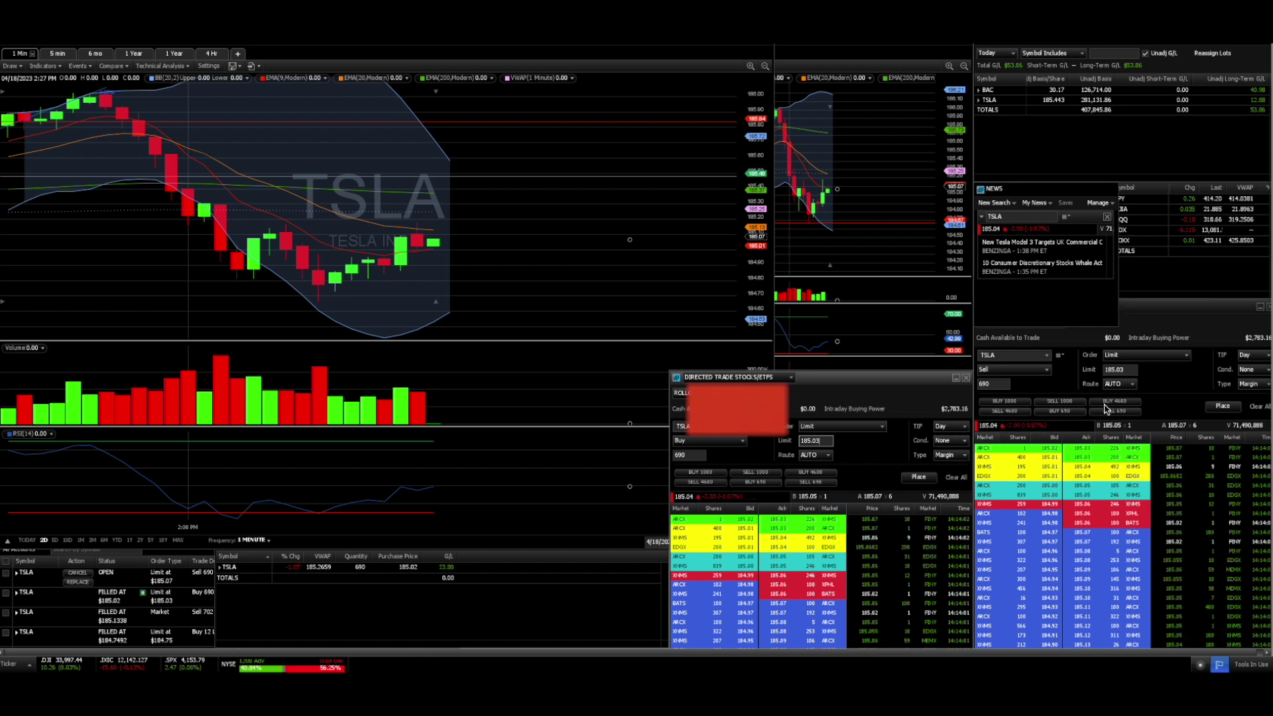
- Retype the buy limit's last digit to keep 185.03 and refresh the side sell ticket to 185.05
click(1131, 366)
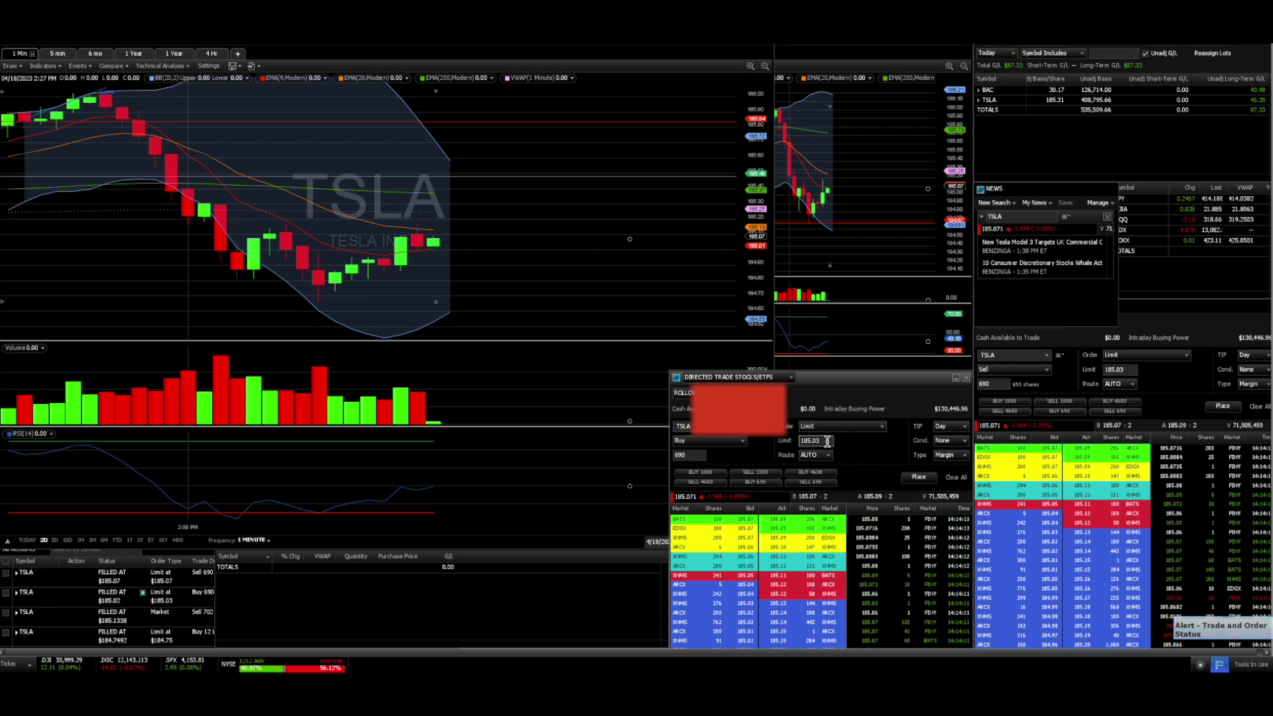
key(BackSpace)
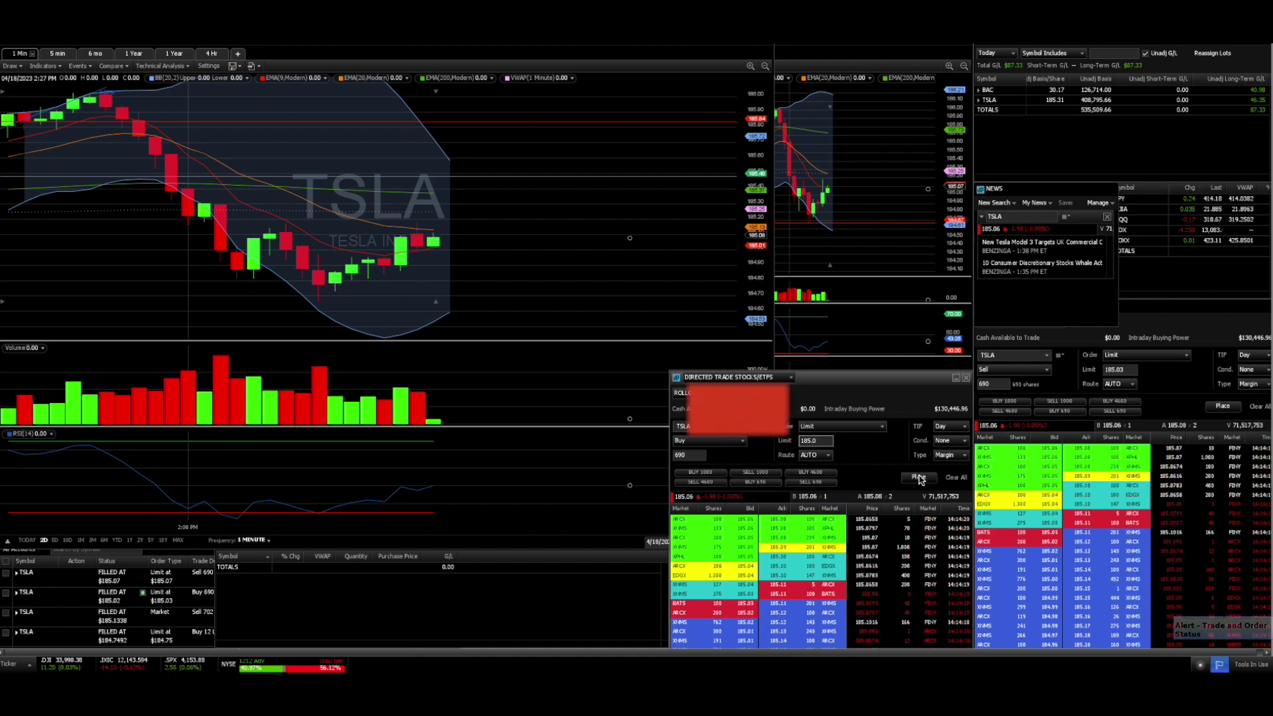
text(3)
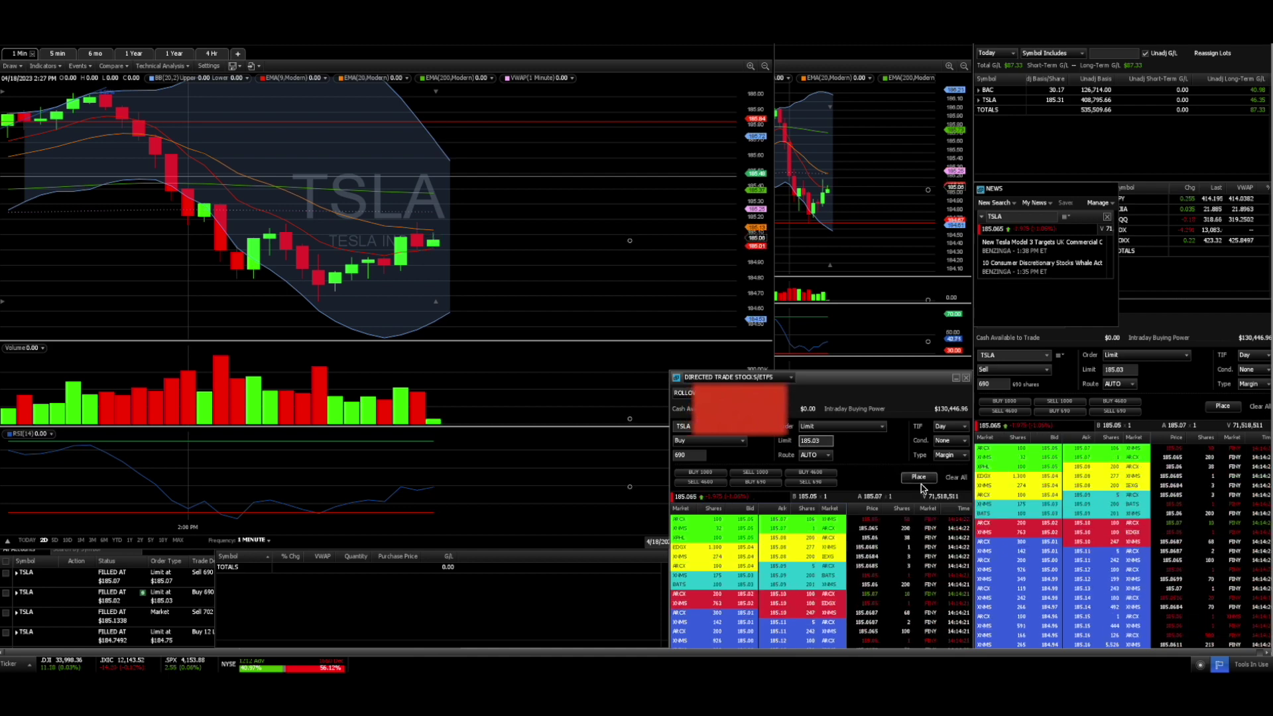
click(1094, 425)
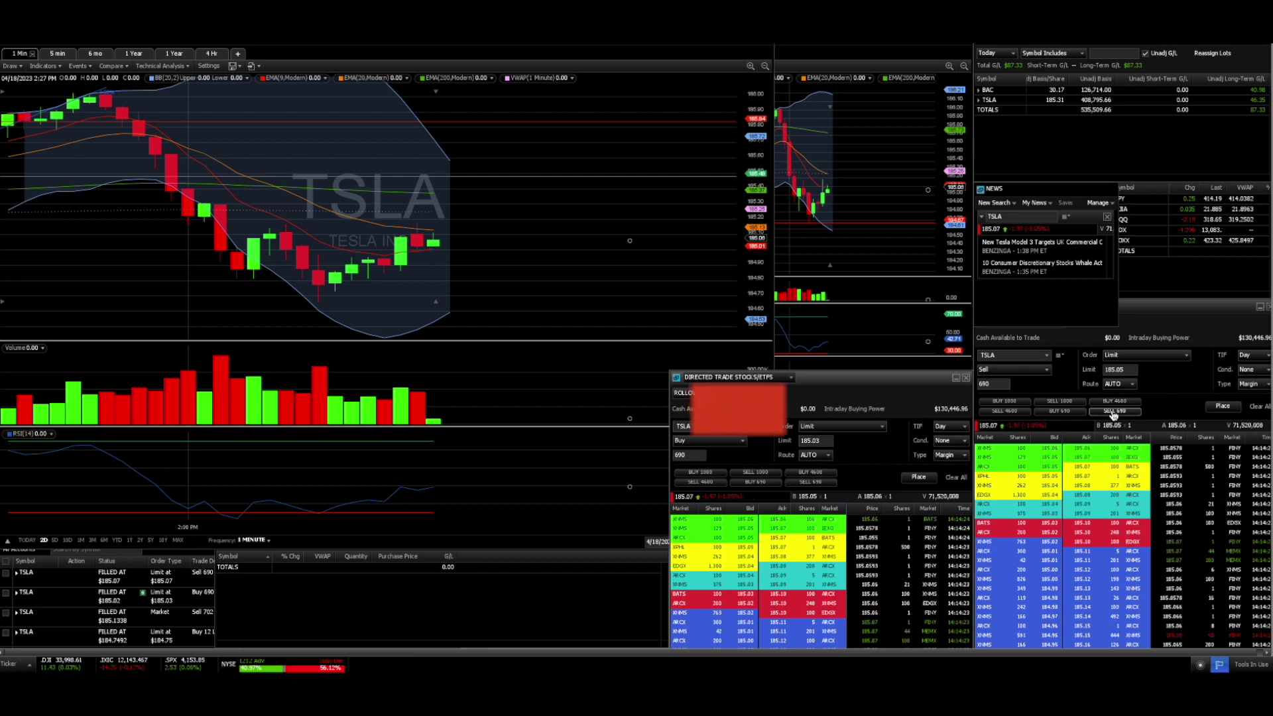
click(828, 445)
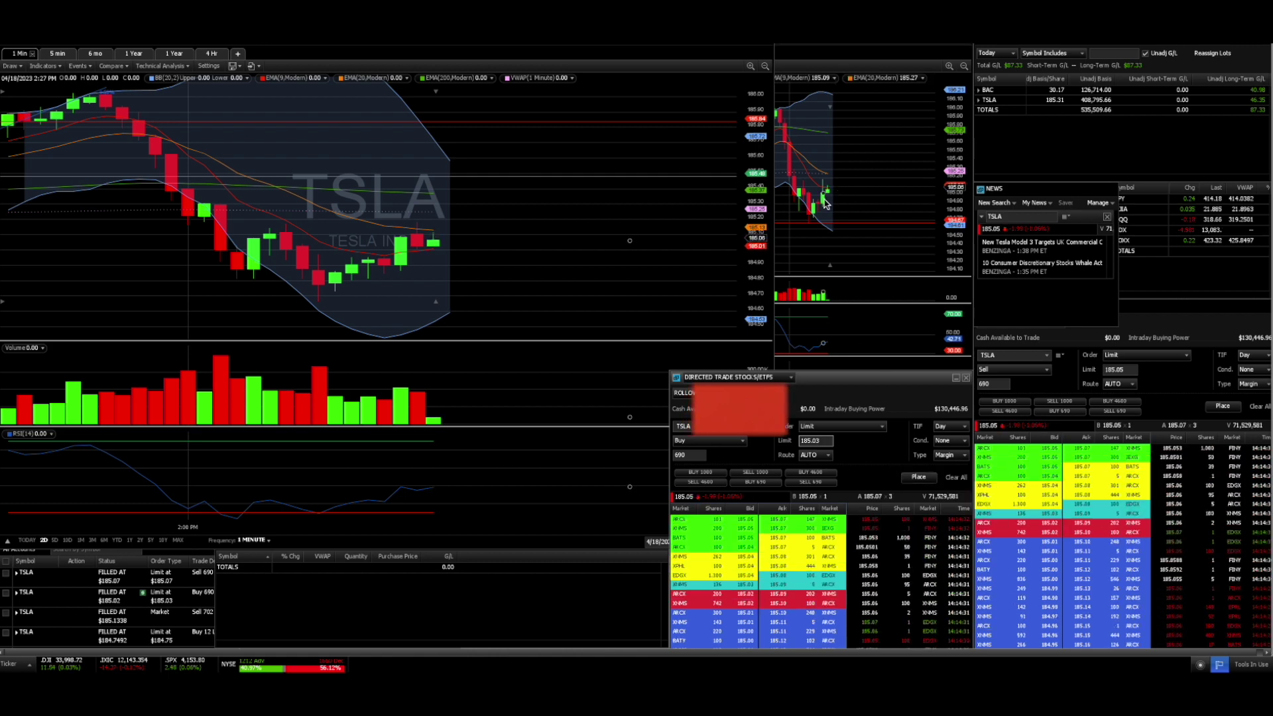
- Bring the 5-minute TSLA chart forward and drag-zoom into the latest candles
click(852, 208)
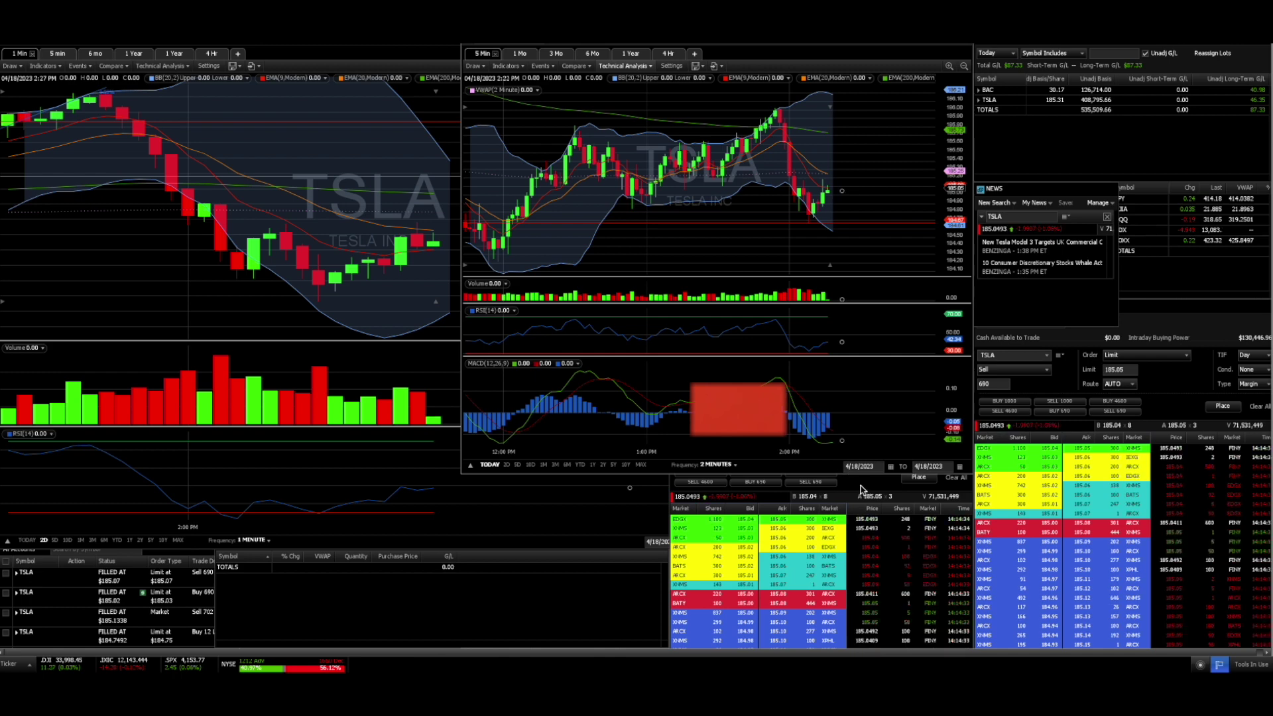
click(870, 486)
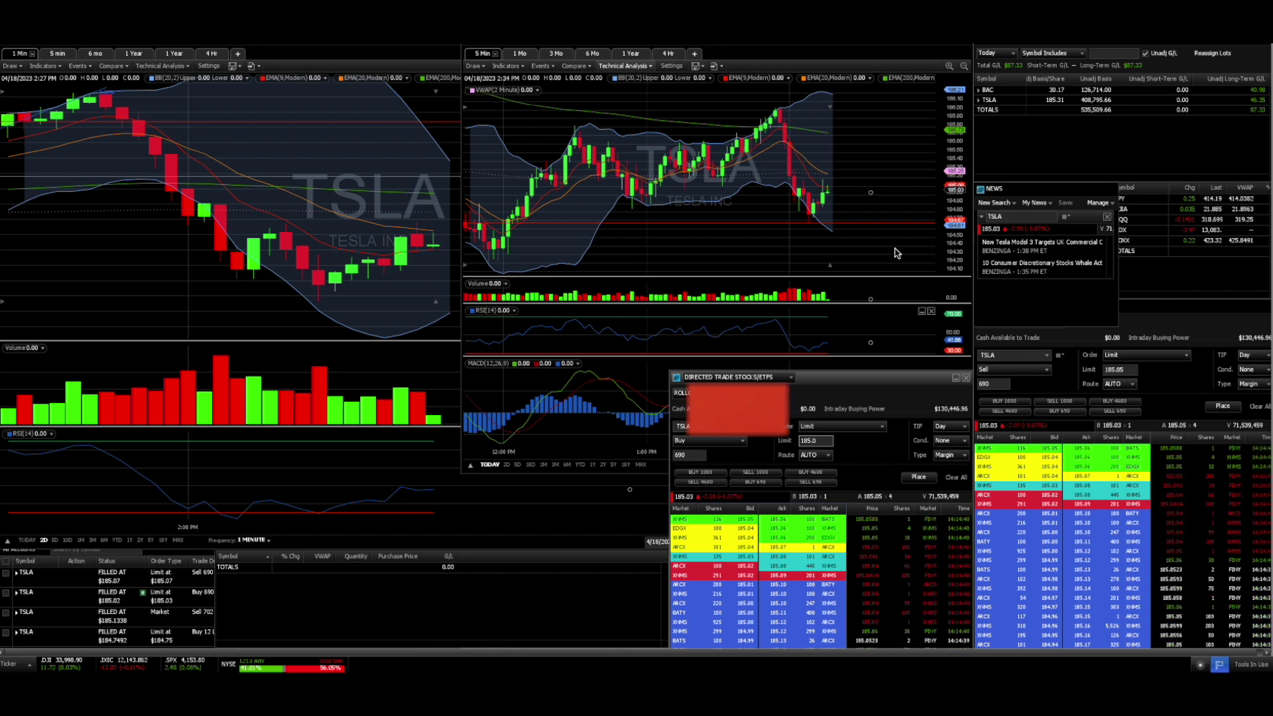
click(885, 191)
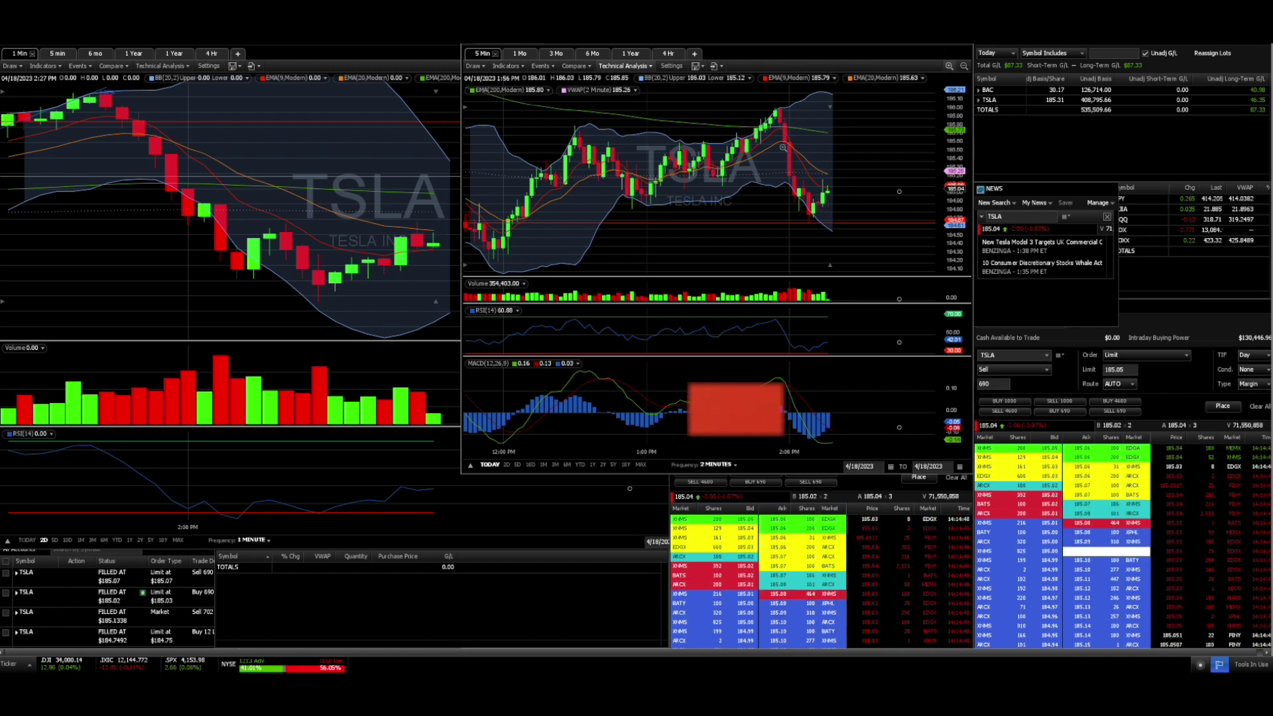
drag(773, 154, 902, 171)
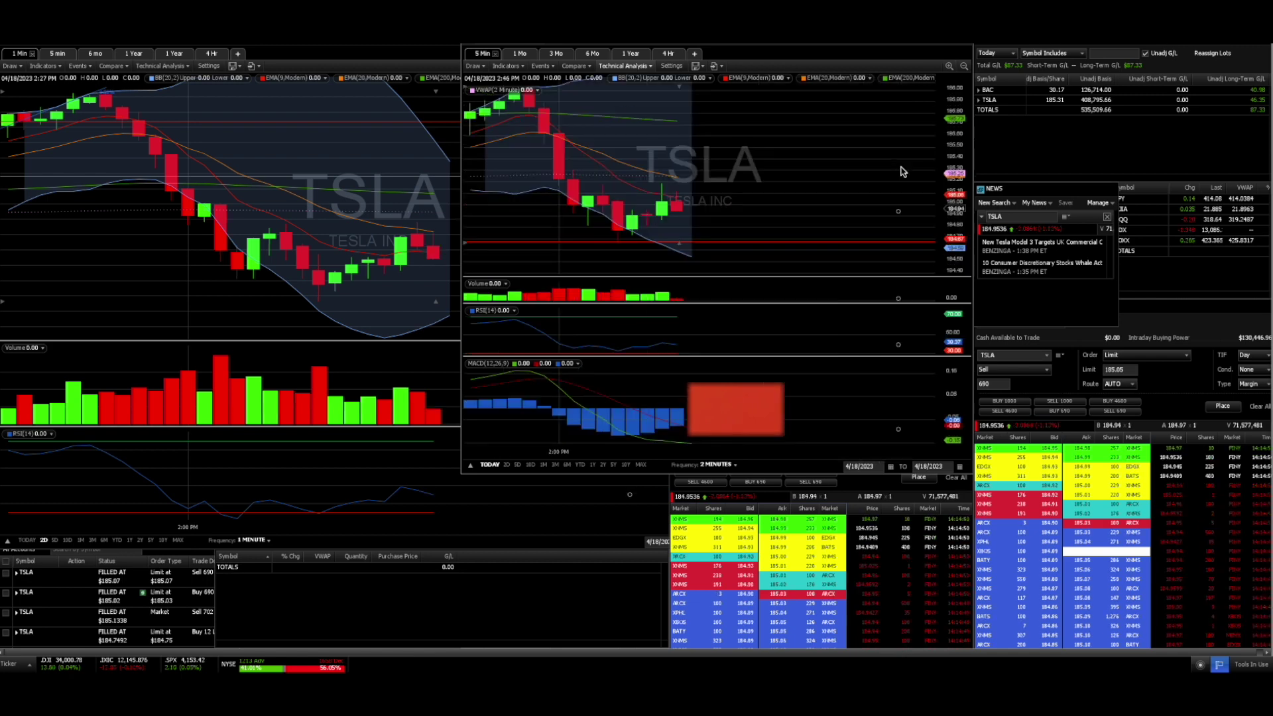
- Draw a horizontal resistance line near the recent candles on the chart
click(474, 66)
click(581, 86)
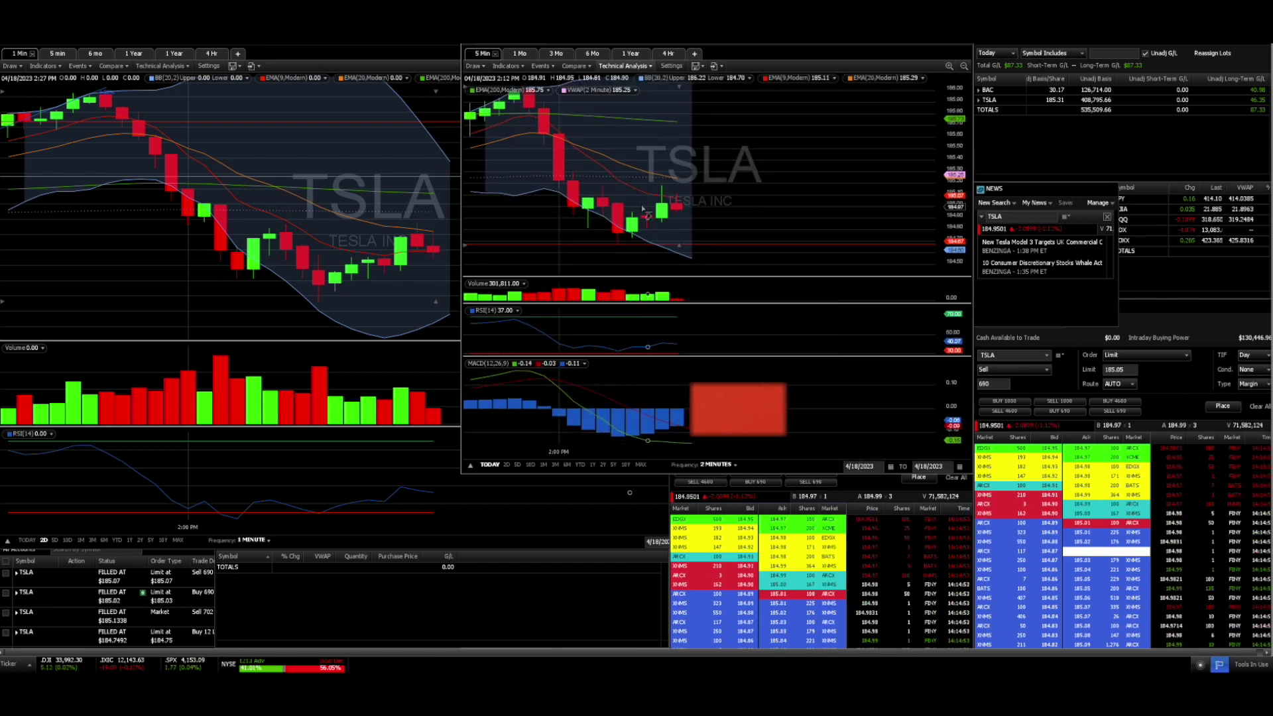
drag(681, 231, 697, 223)
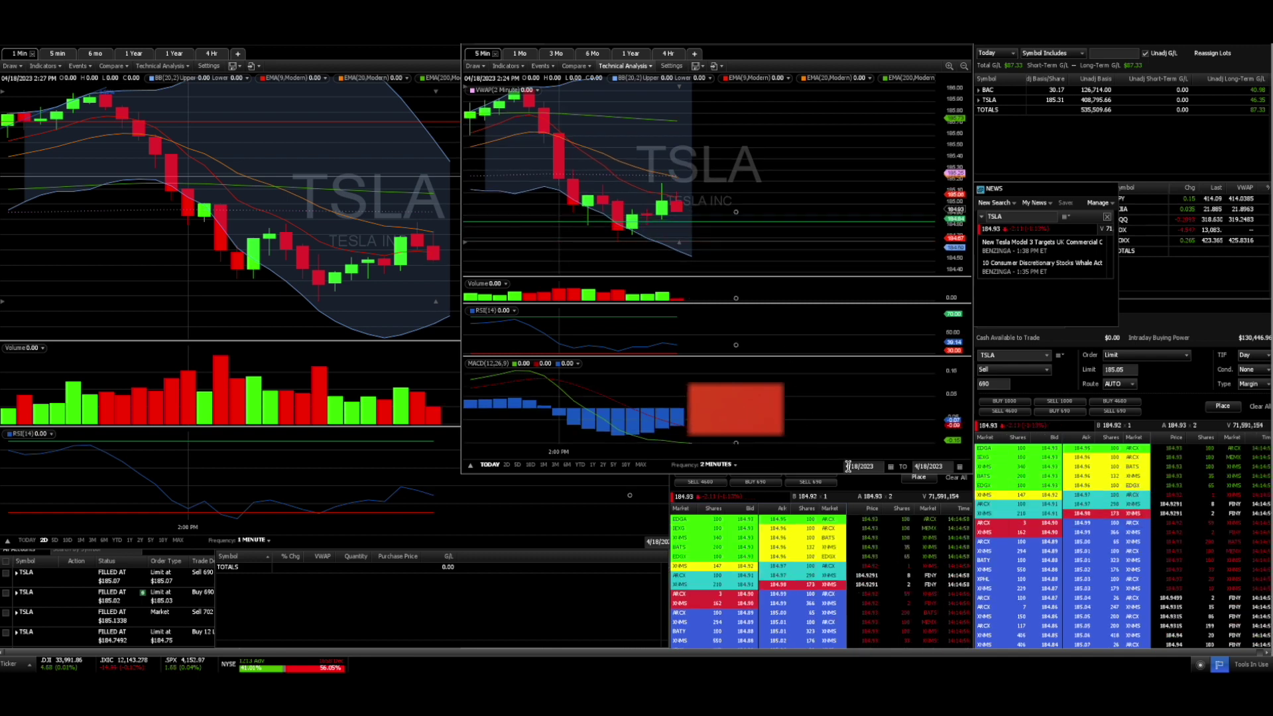
click(864, 489)
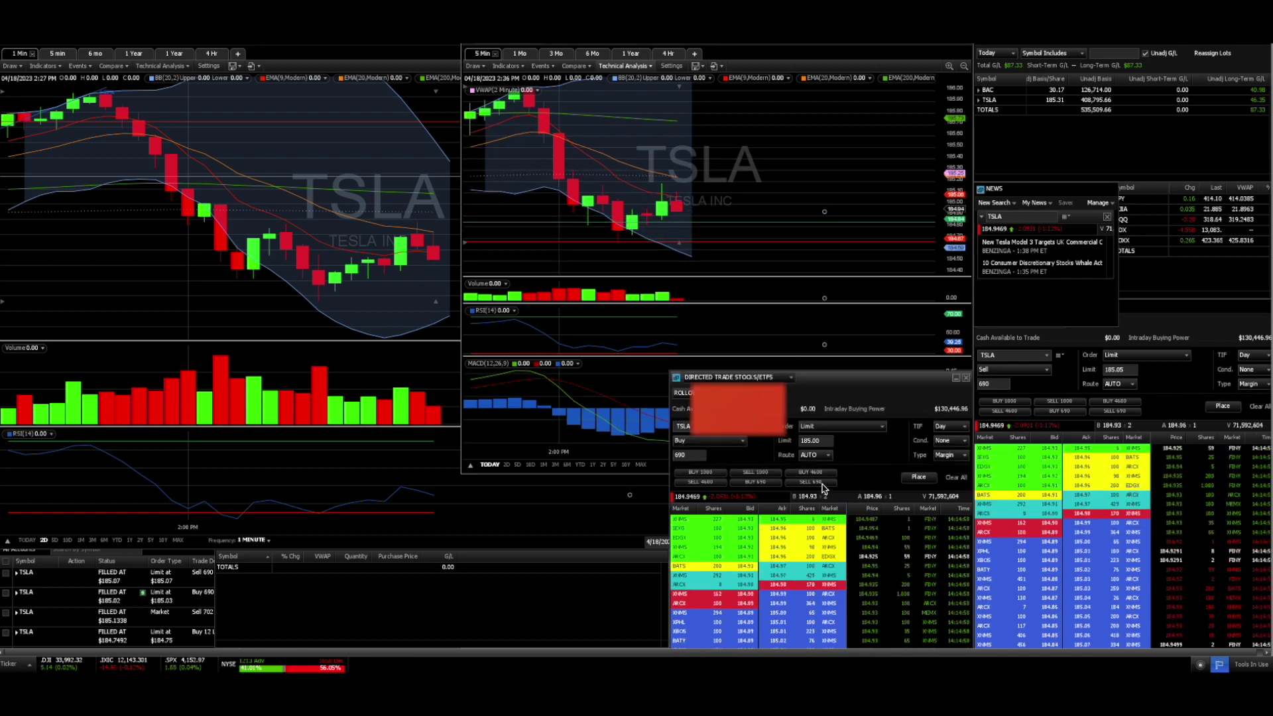
- Place a 690-share TSLA buy limit order trimmed to 184.9
click(767, 483)
key(BackSpace)
click(914, 480)
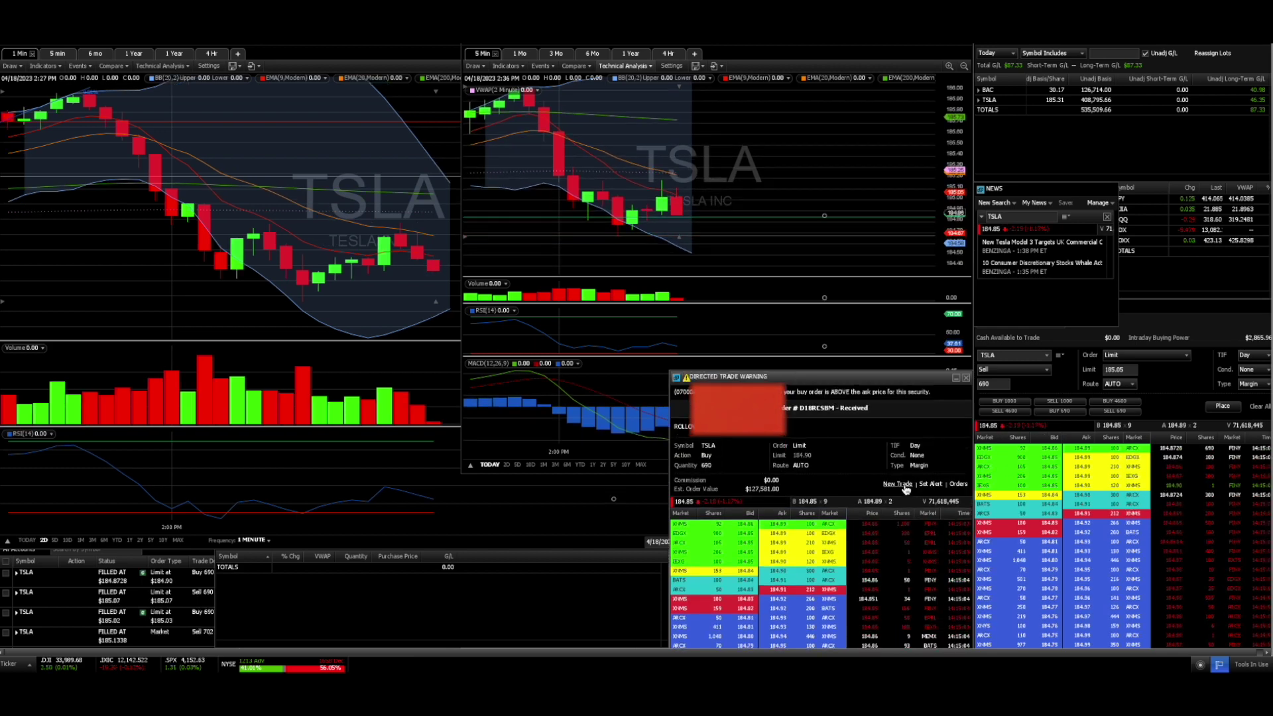
- Submit a 690-share TSLA sell limit at 184.94 and reload a sell ticket
click(898, 484)
click(1118, 413)
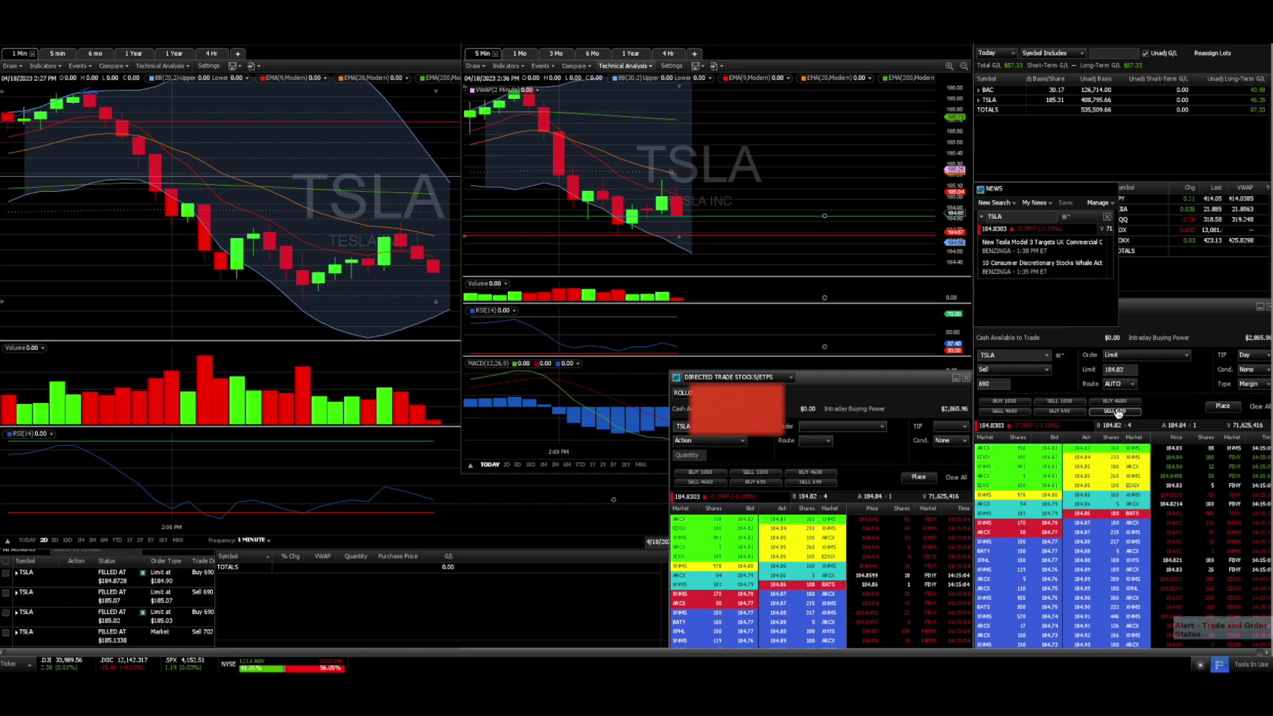
click(1131, 372)
key(BackSpace)
key(BackSpace)
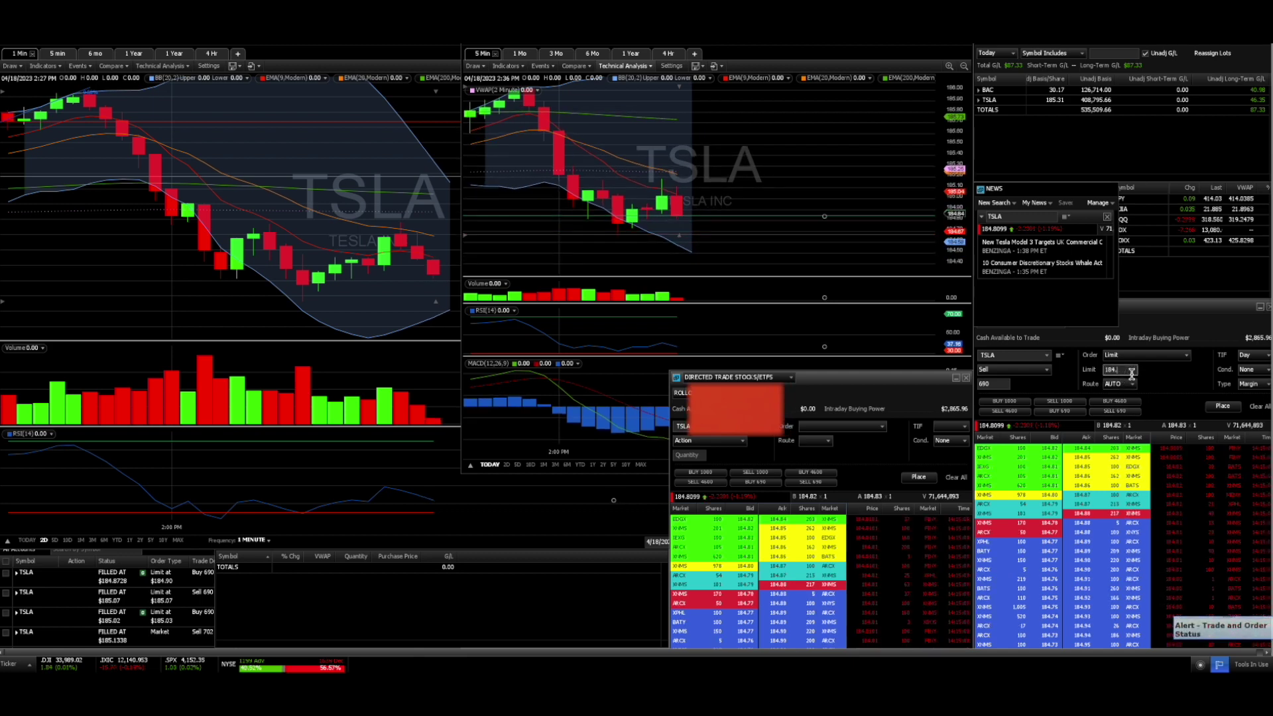
text(94)
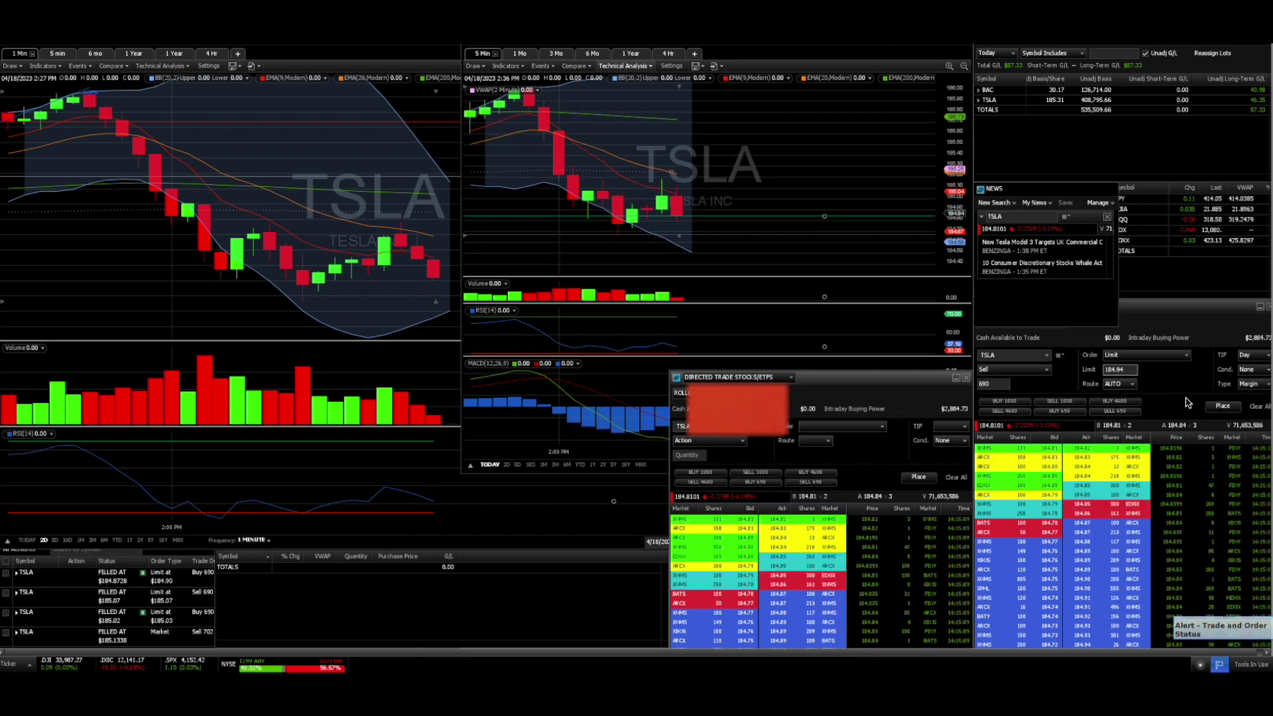
click(1208, 406)
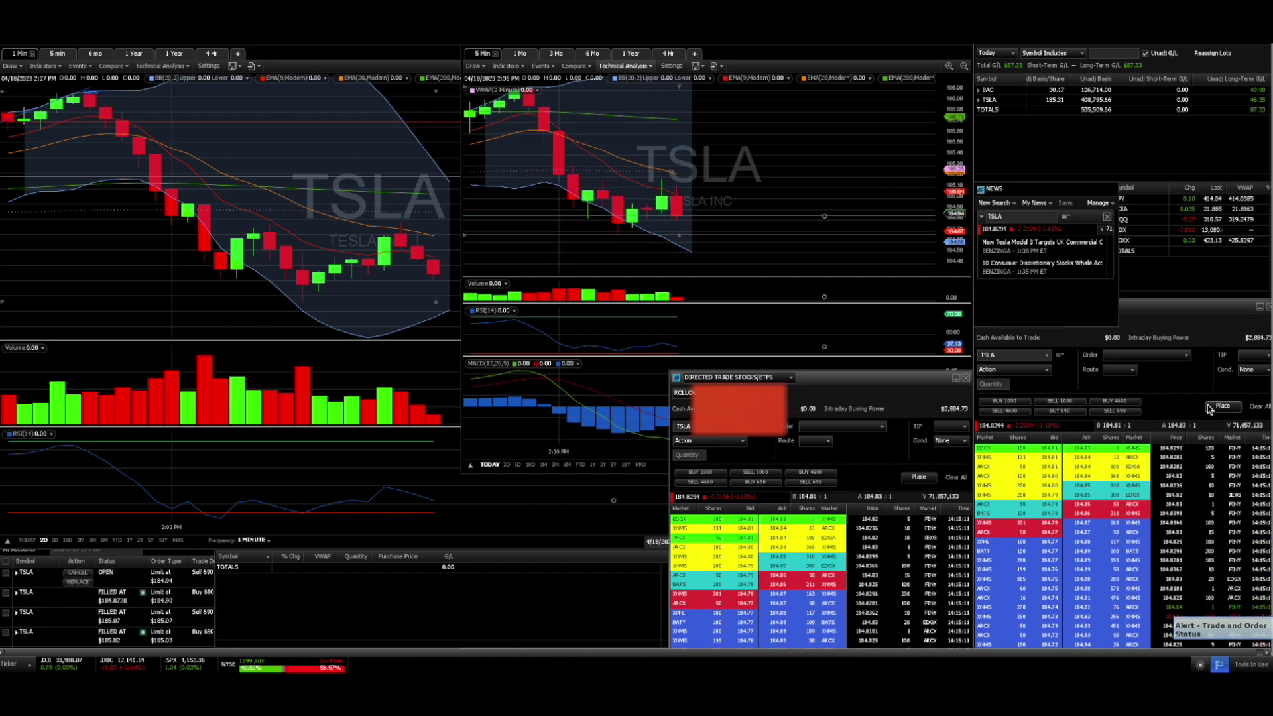
click(1105, 412)
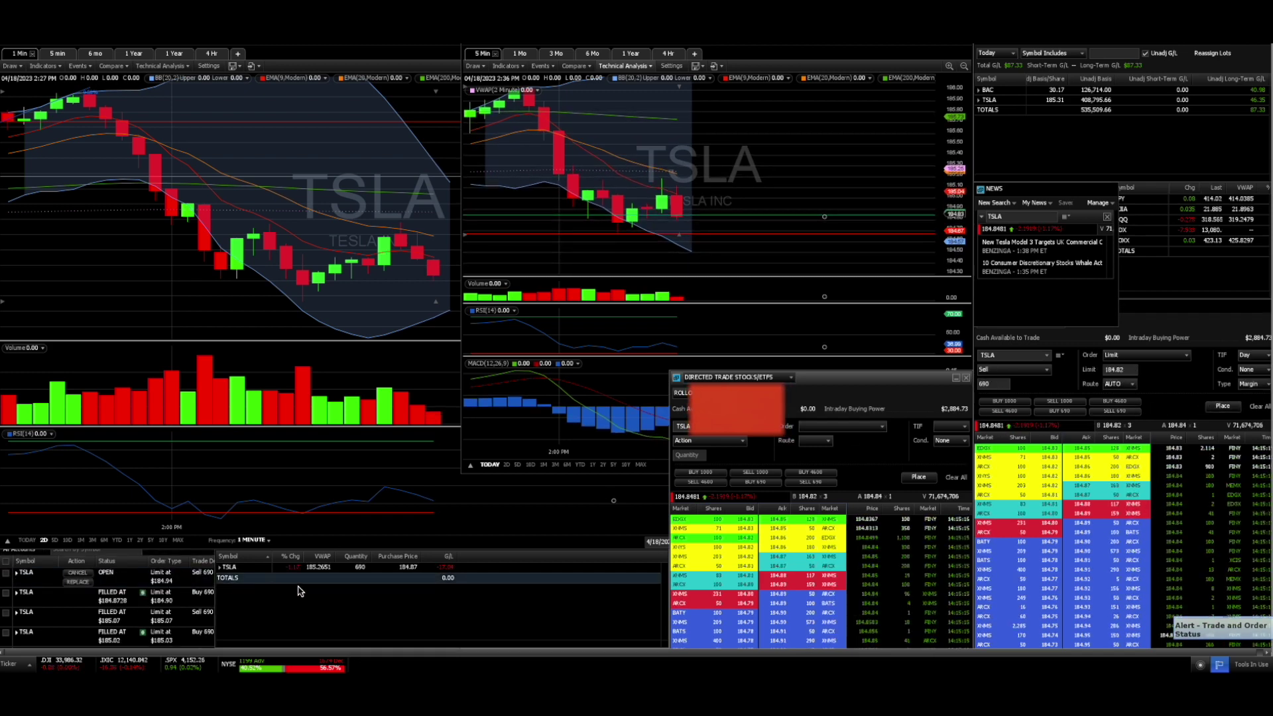
- Load a 690-share buy ticket, keep Today as the G/L period, and refresh the limit to 185.03
click(751, 482)
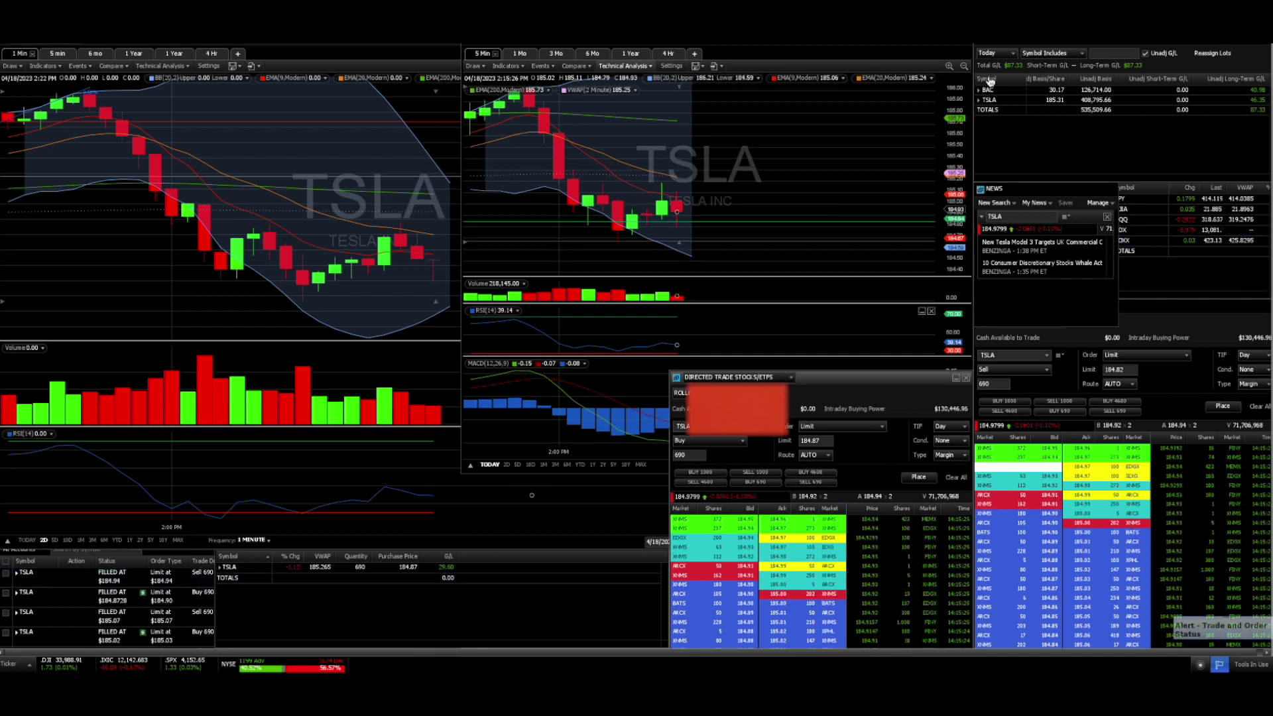
click(995, 53)
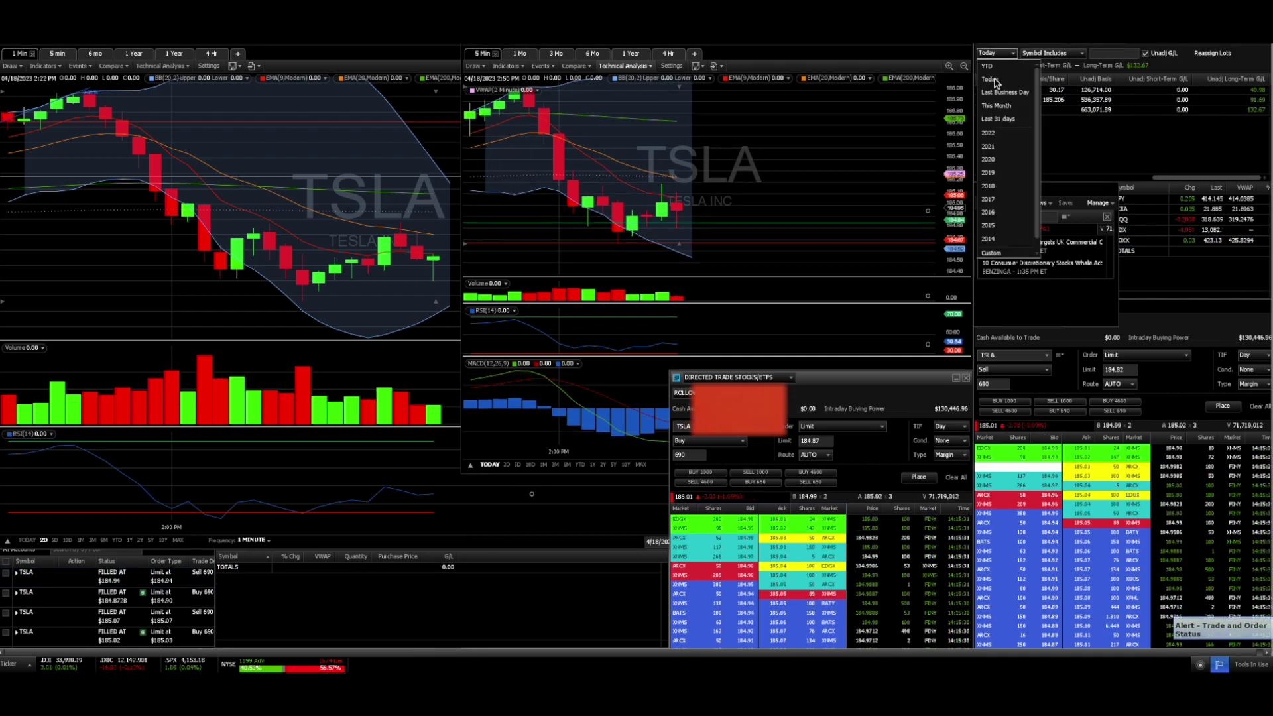
click(991, 79)
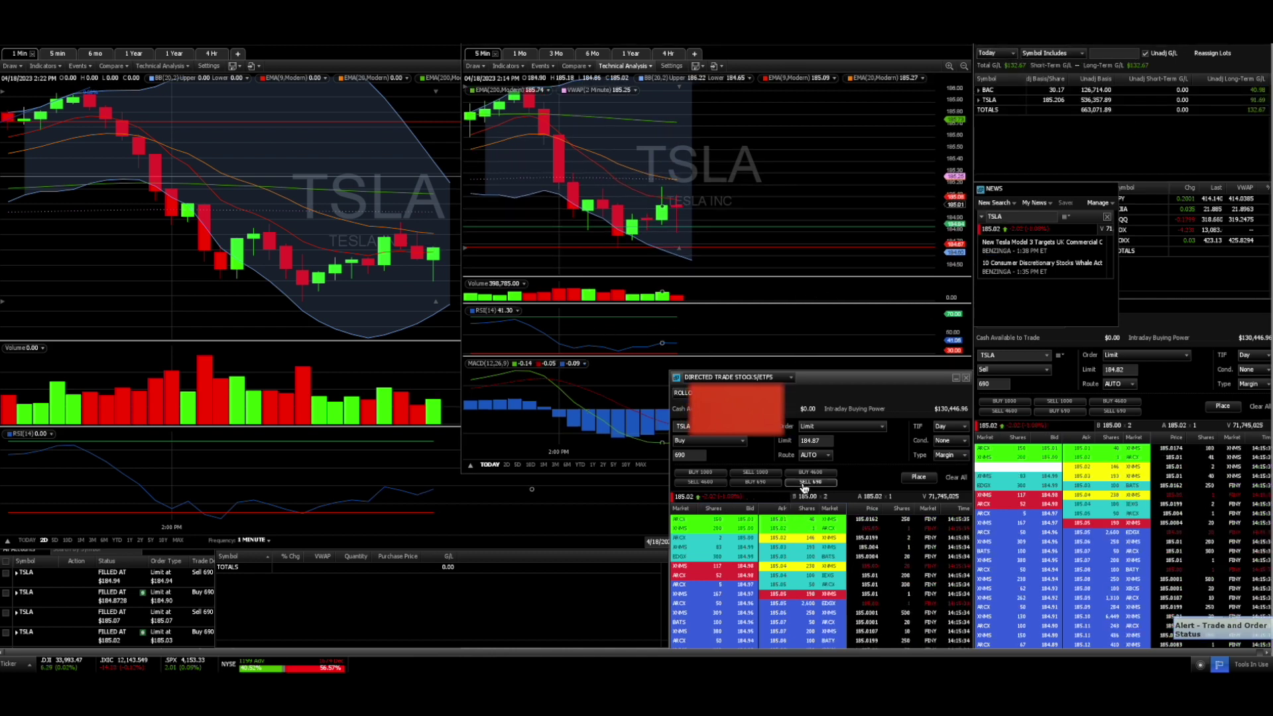
click(759, 484)
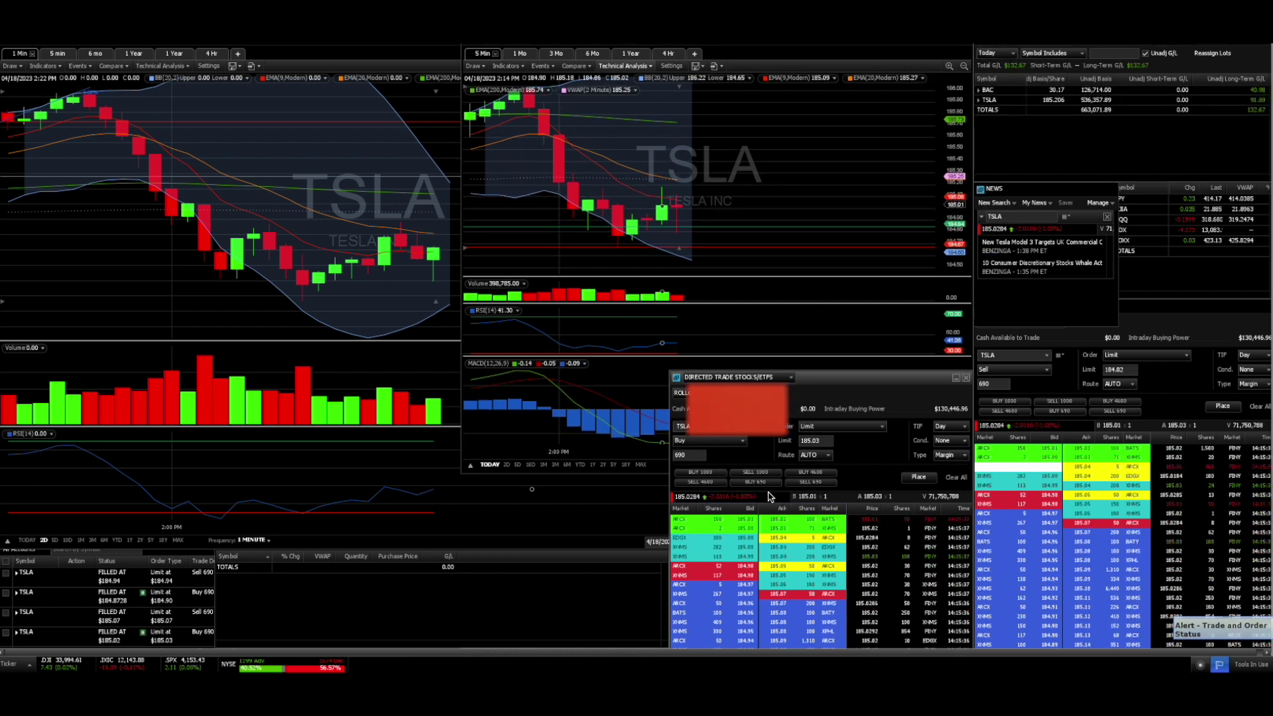
click(331, 138)
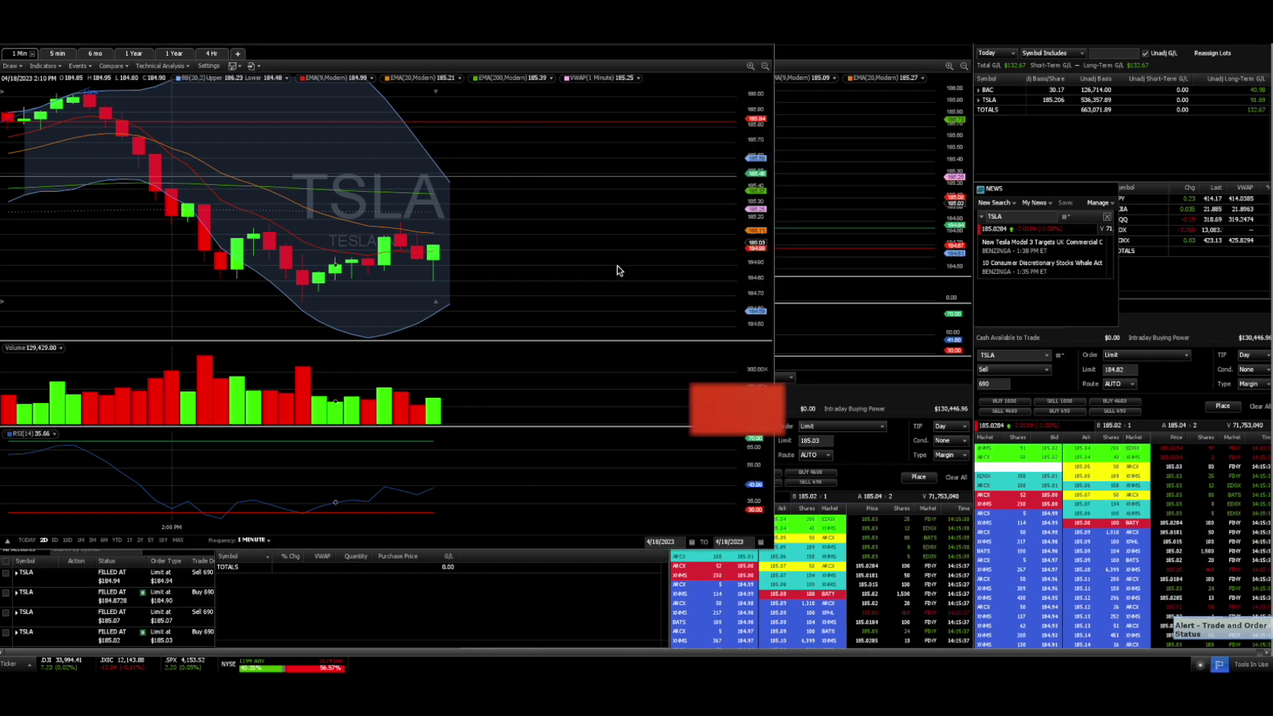
- Draw a rising trendline on the 1-minute chart from the recent low past the latest candles
click(833, 181)
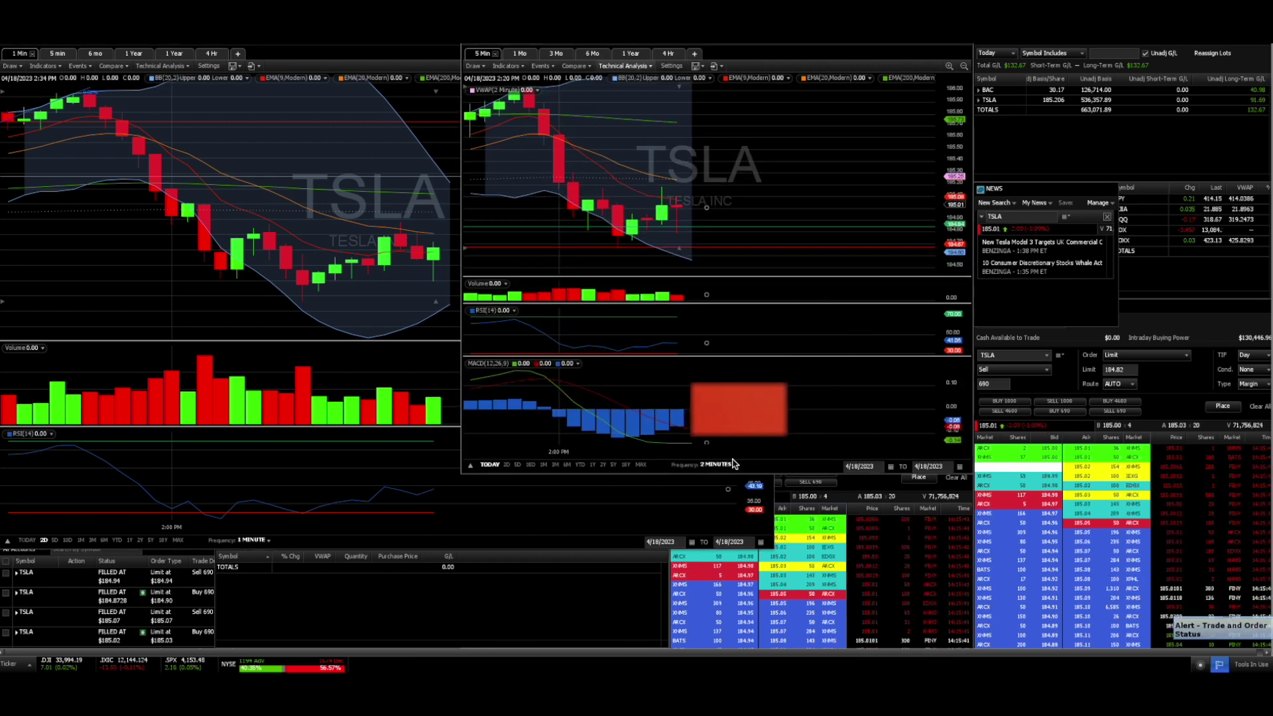
click(407, 199)
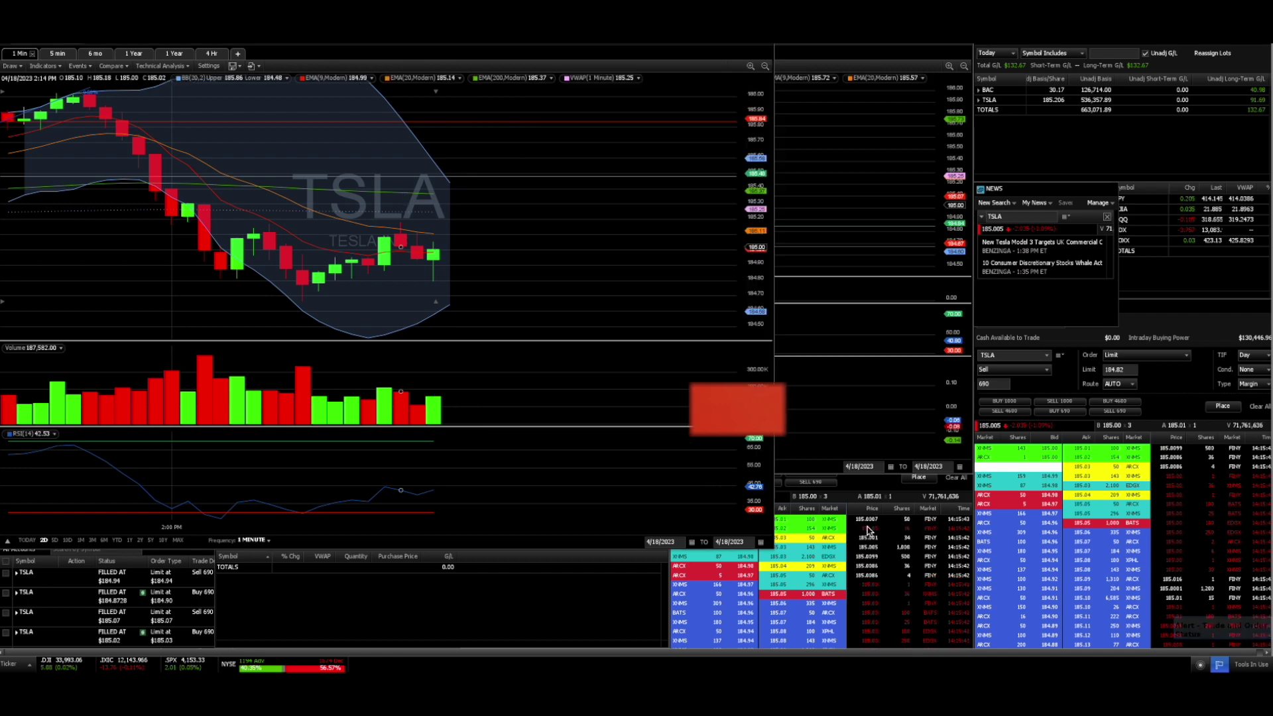
click(779, 478)
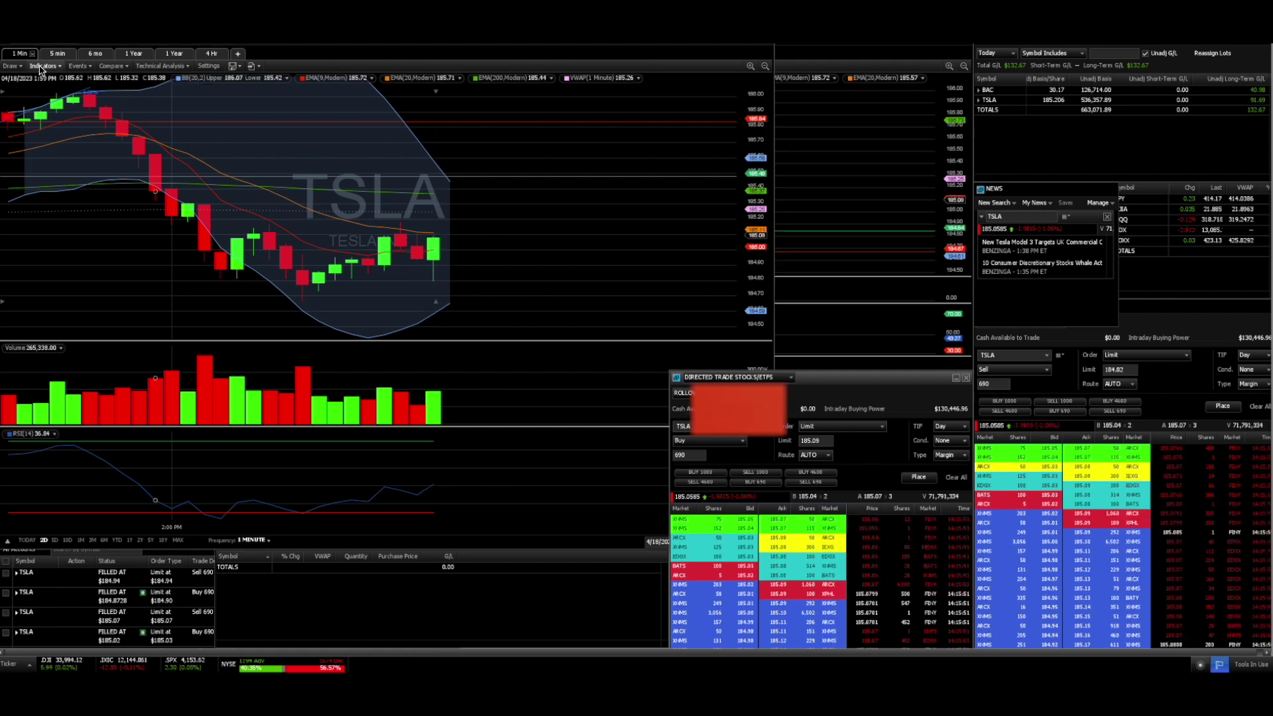
click(11, 65)
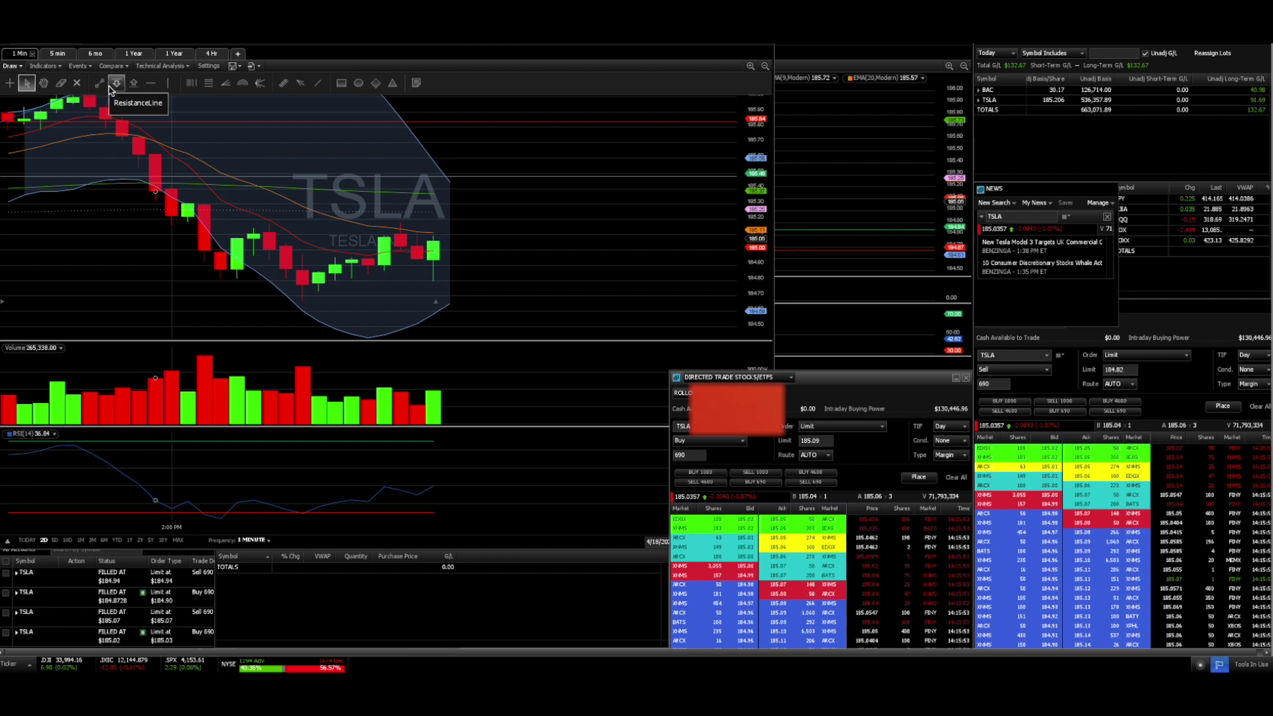
click(303, 304)
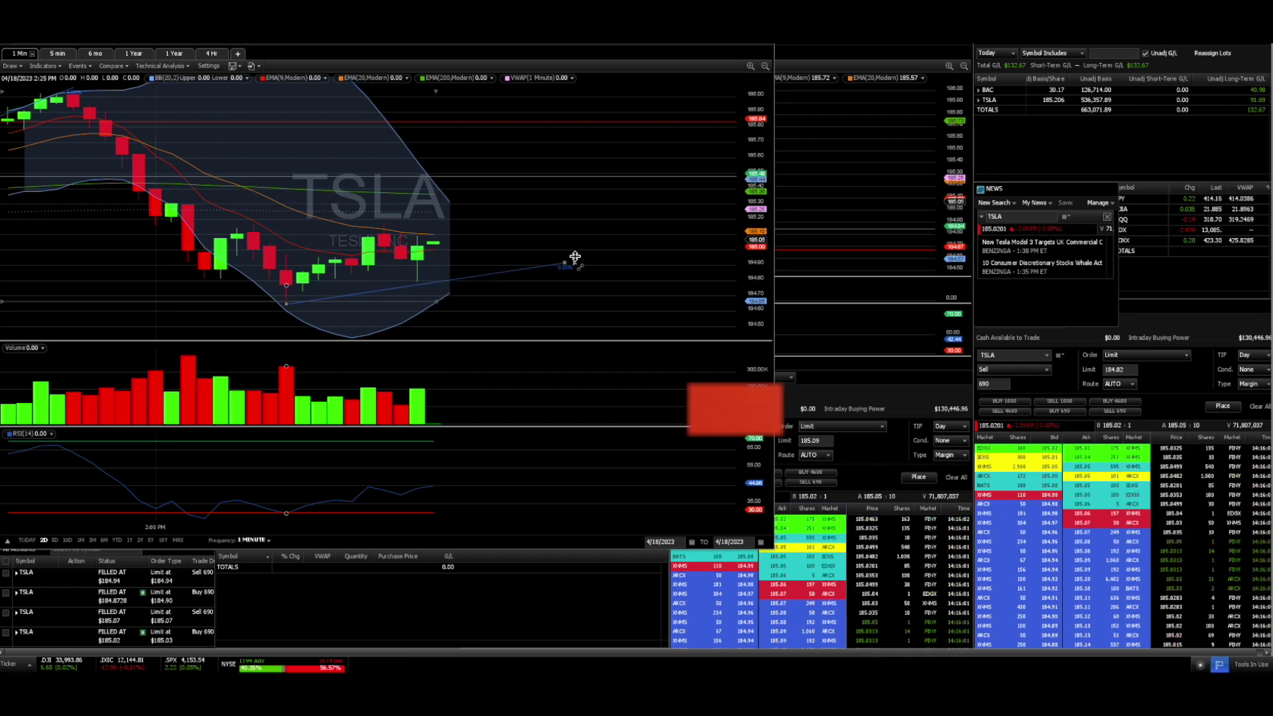
click(575, 258)
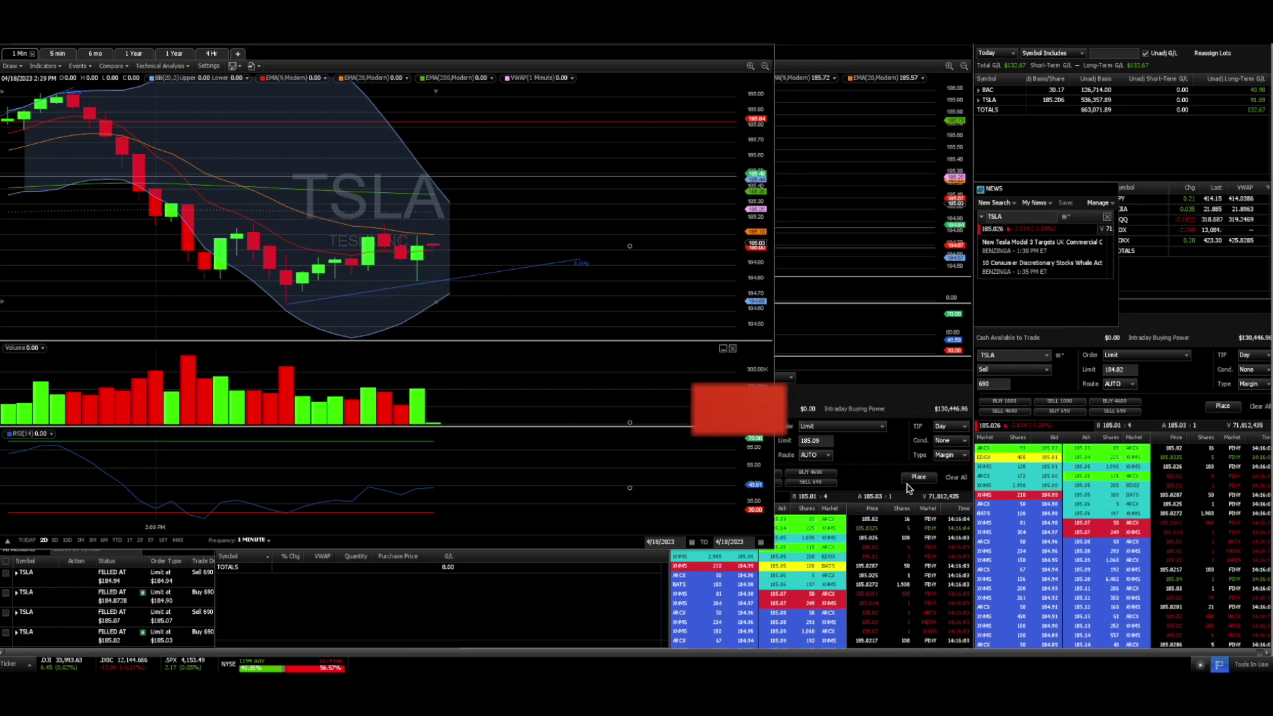
- Shift the ticket left, set the 690-share buy limit to 184.90, and zoom the chart out to the full day
drag(800, 377, 695, 377)
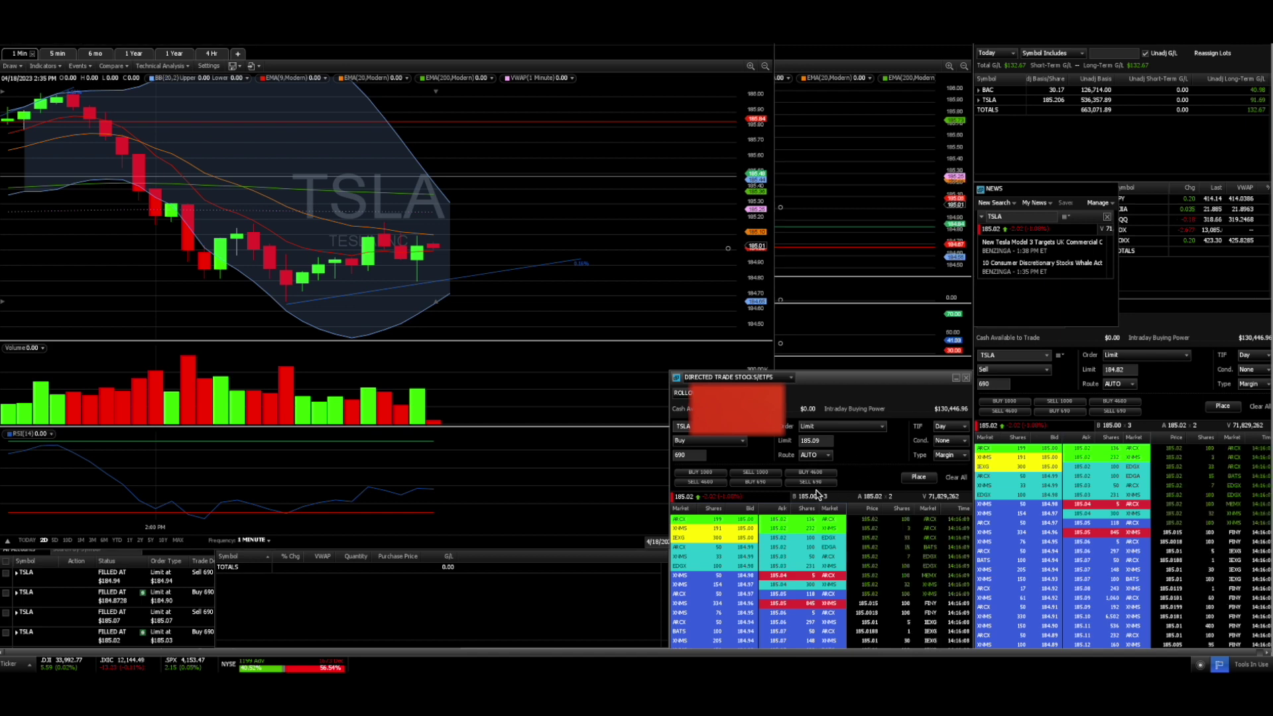
scroll(817, 445, down, 6)
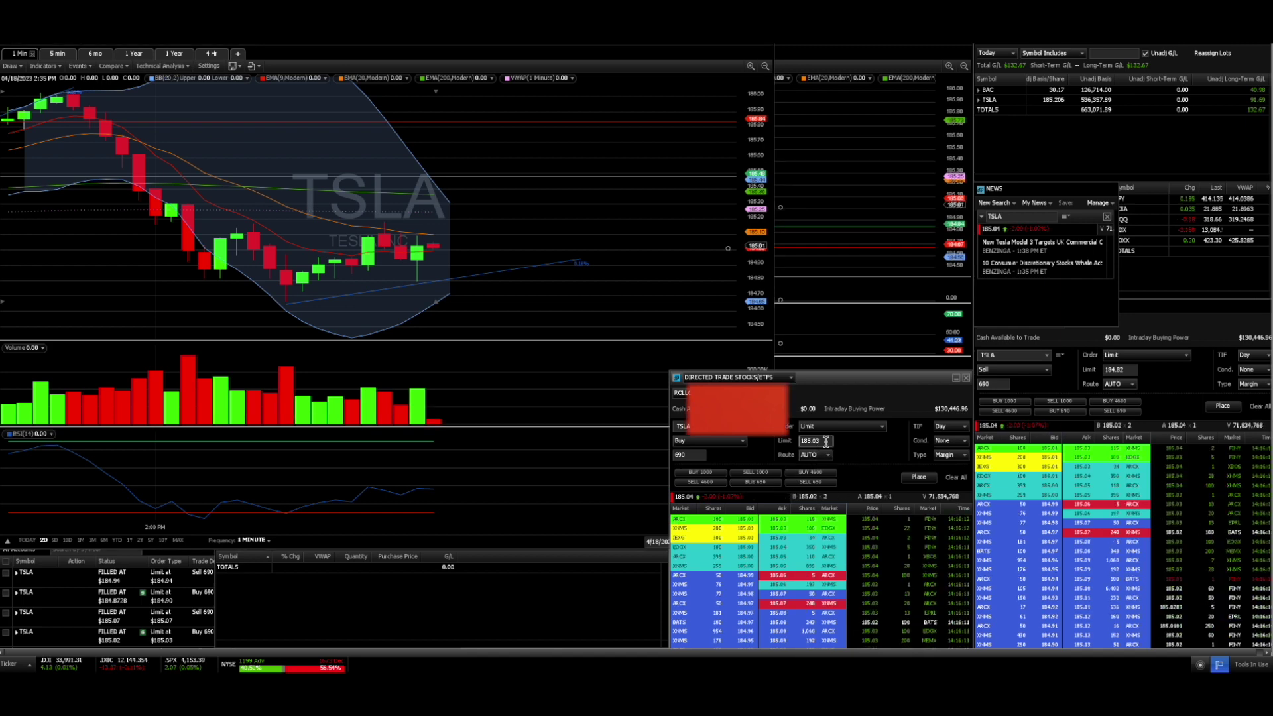
double_click(827, 443)
text(1)
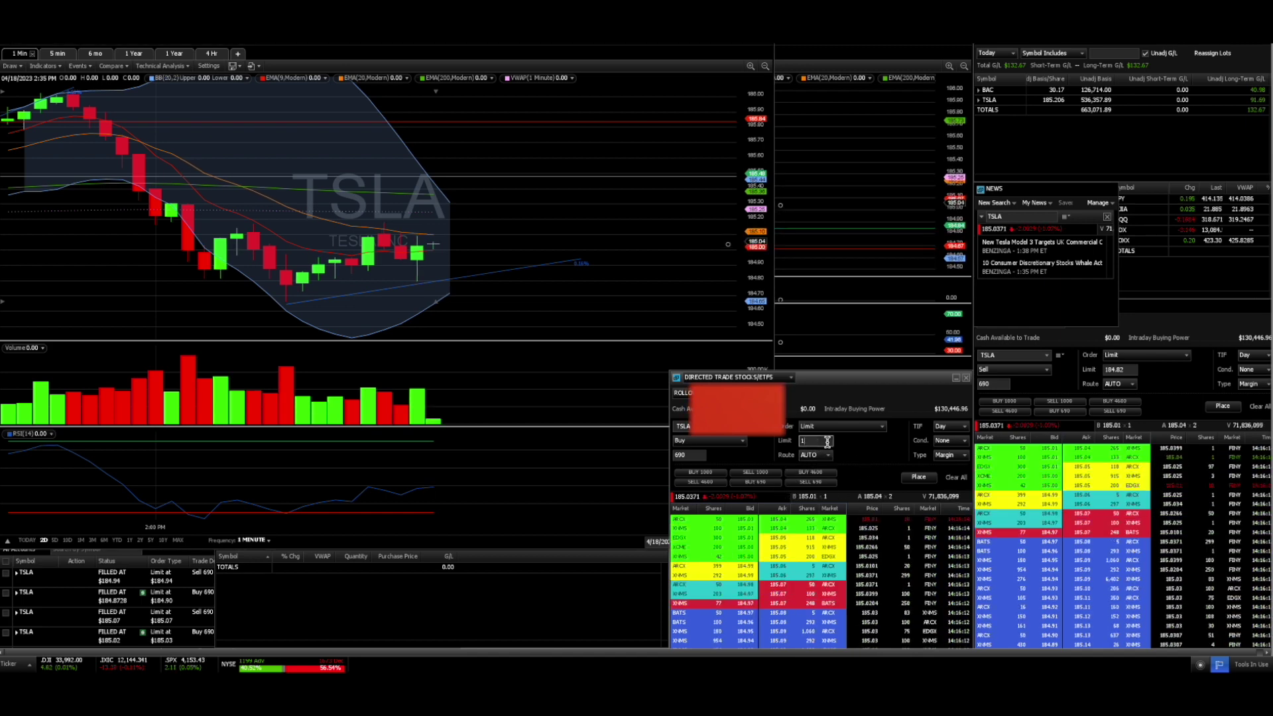
text(84.9)
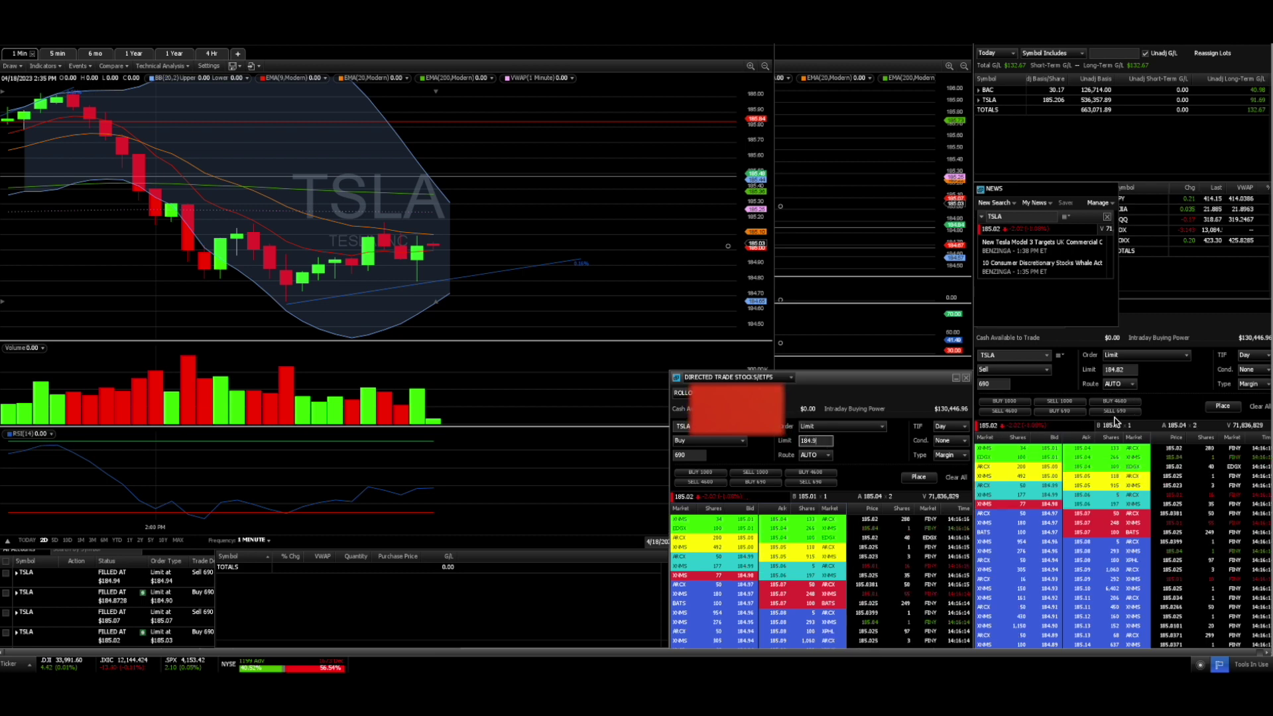
text(0)
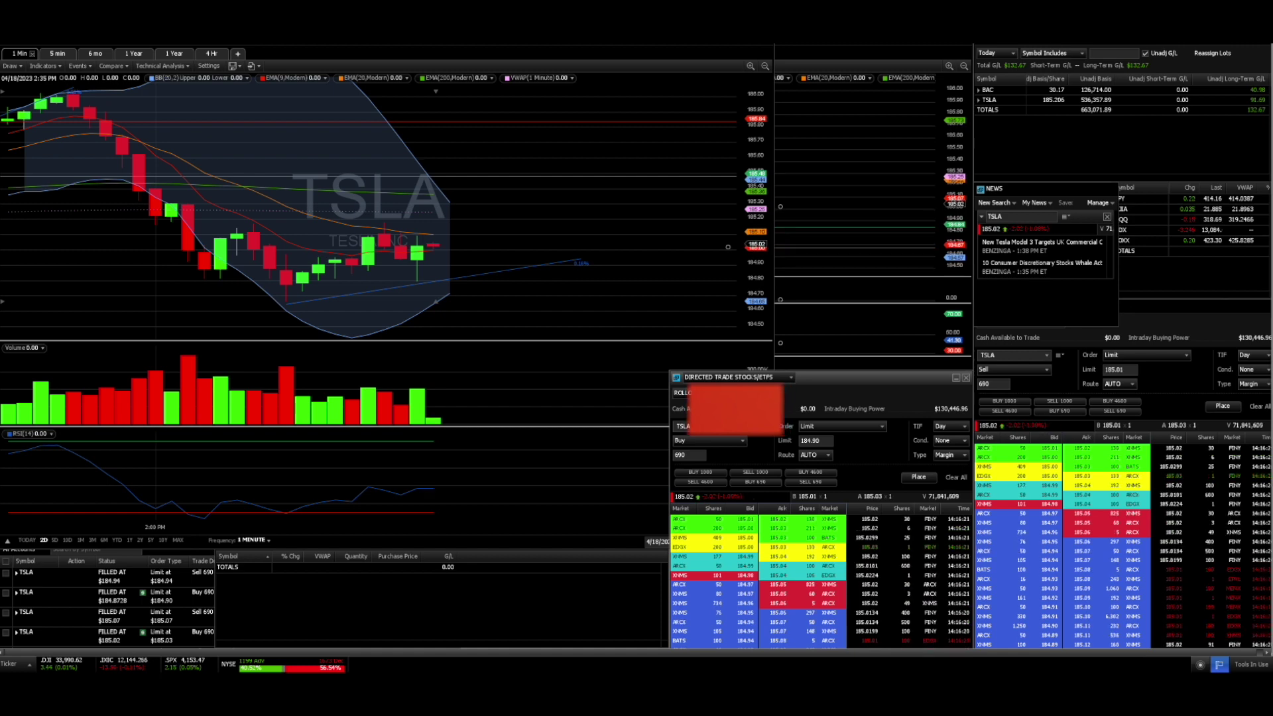
key(BackSpace)
click(766, 68)
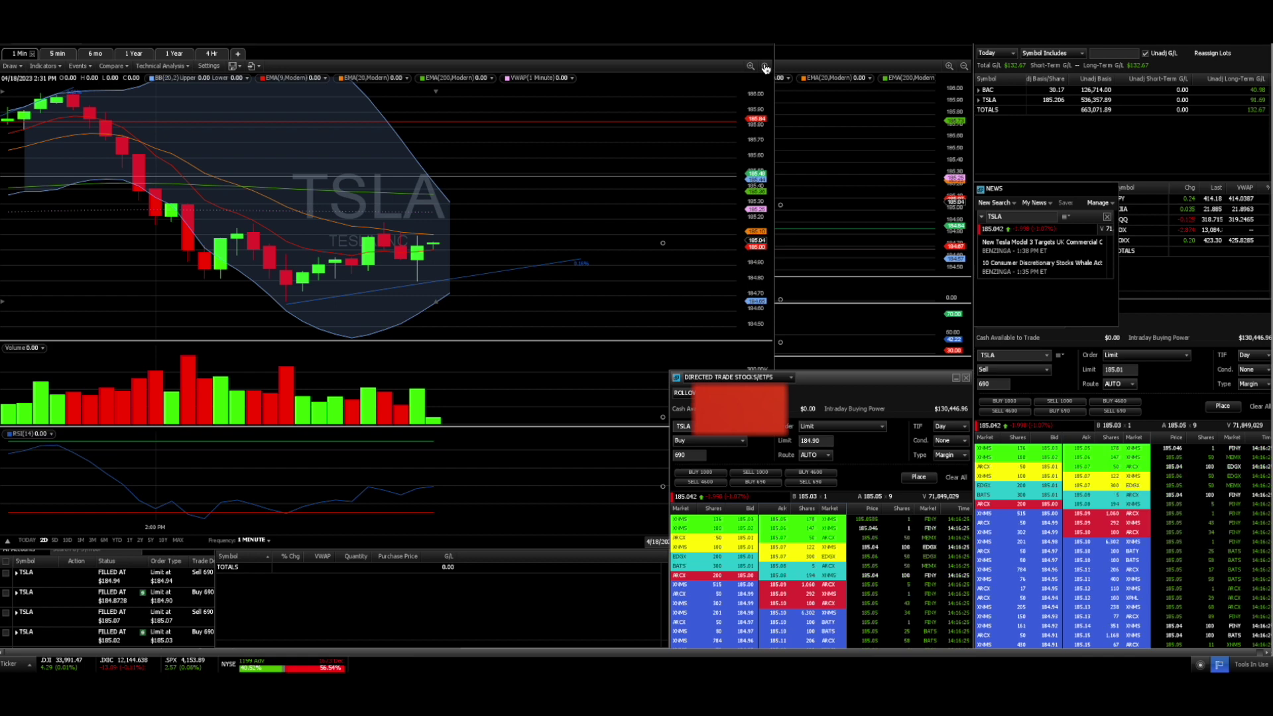
scroll(604, 228, down, 10)
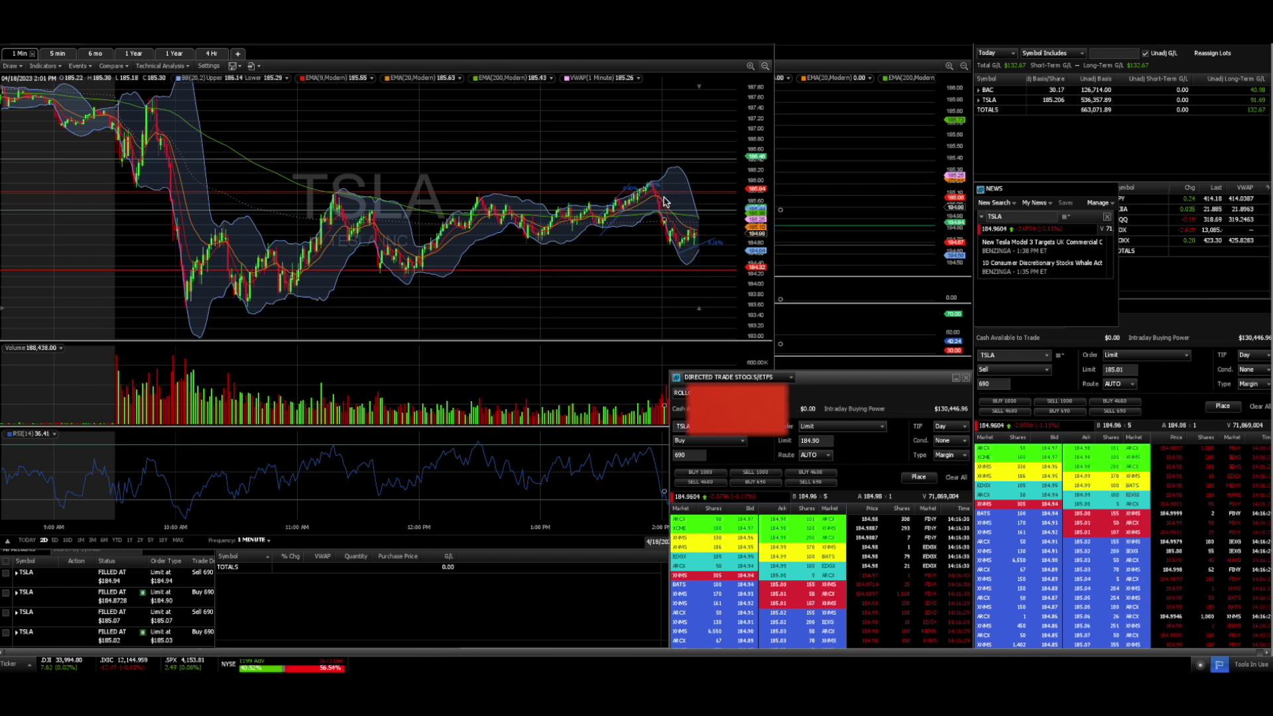
- Zoom the 1-minute TSLA chart into the 2:00 PM candles and bring the buy ticket forward
click(752, 66)
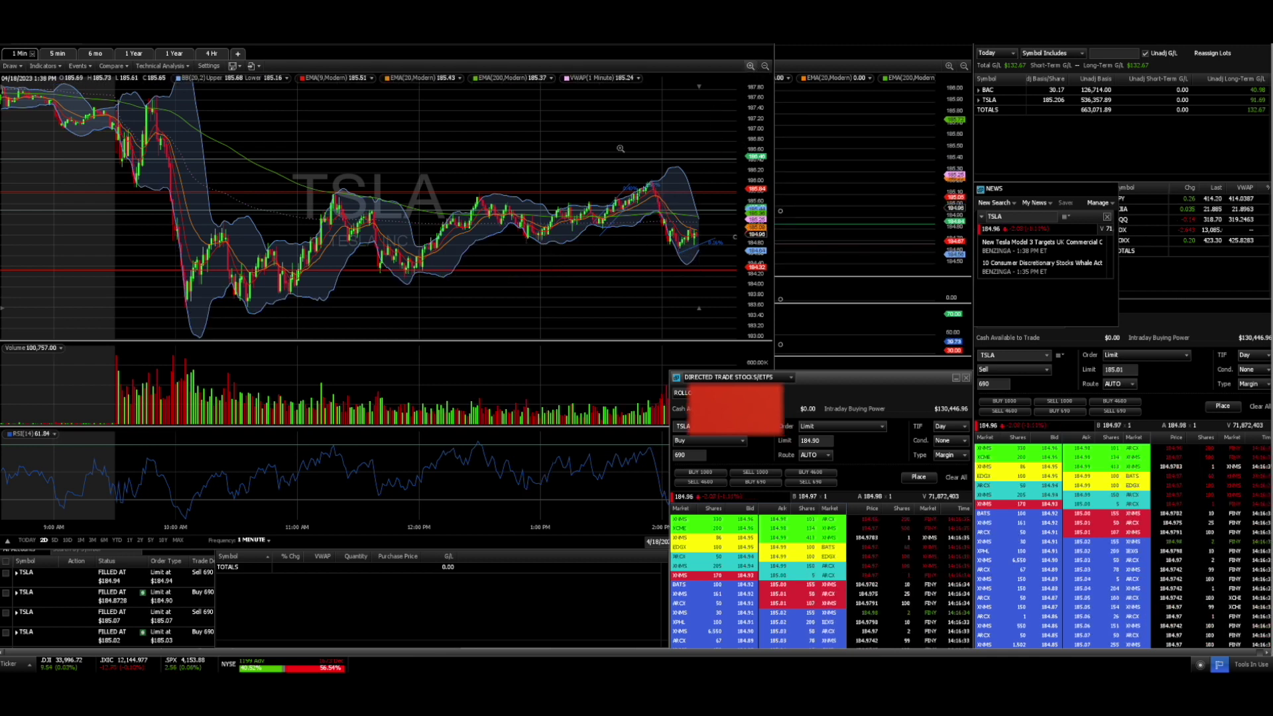
drag(604, 157, 789, 182)
click(828, 441)
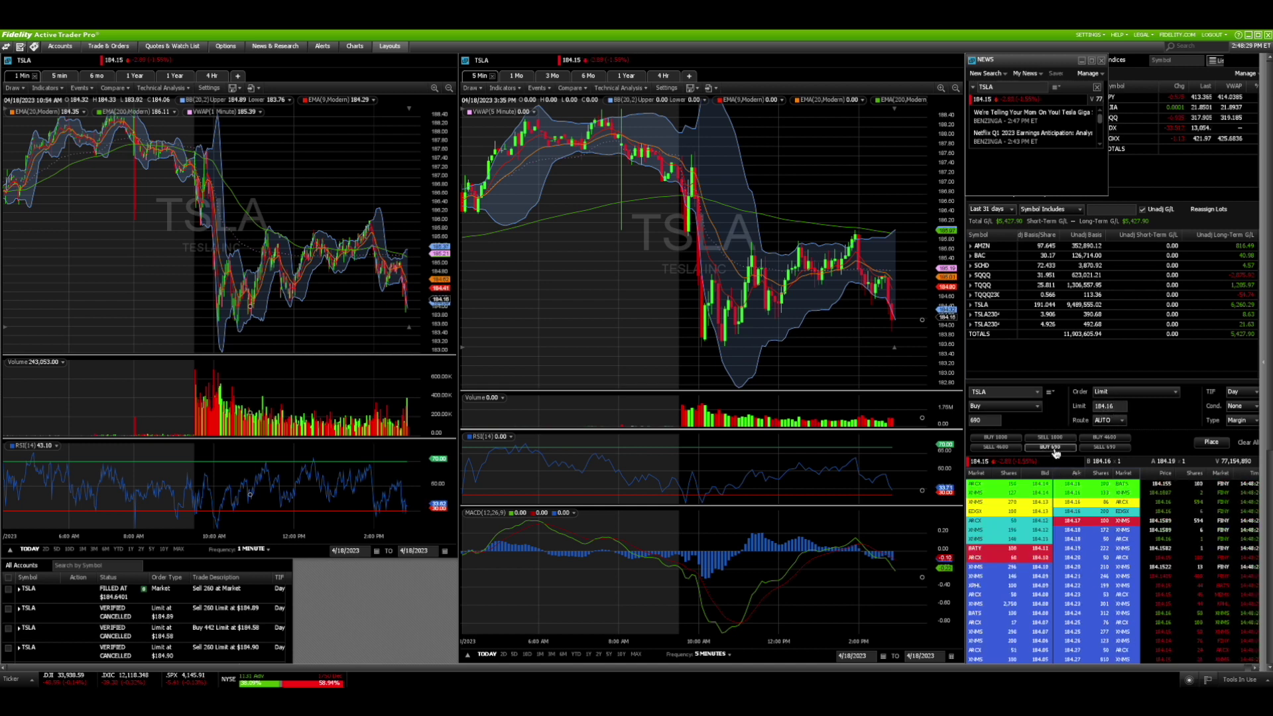
- Keep the 690-share TSLA buy limit updated to the current ask
click(1070, 492)
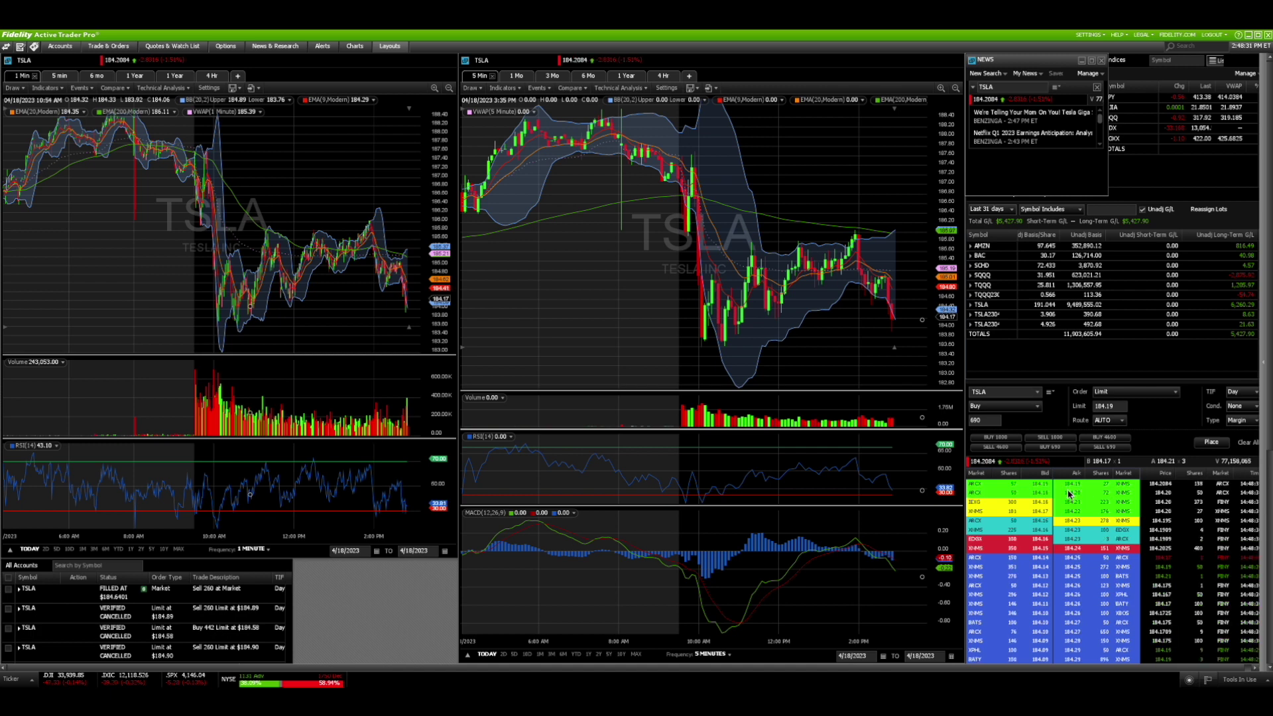
click(1061, 450)
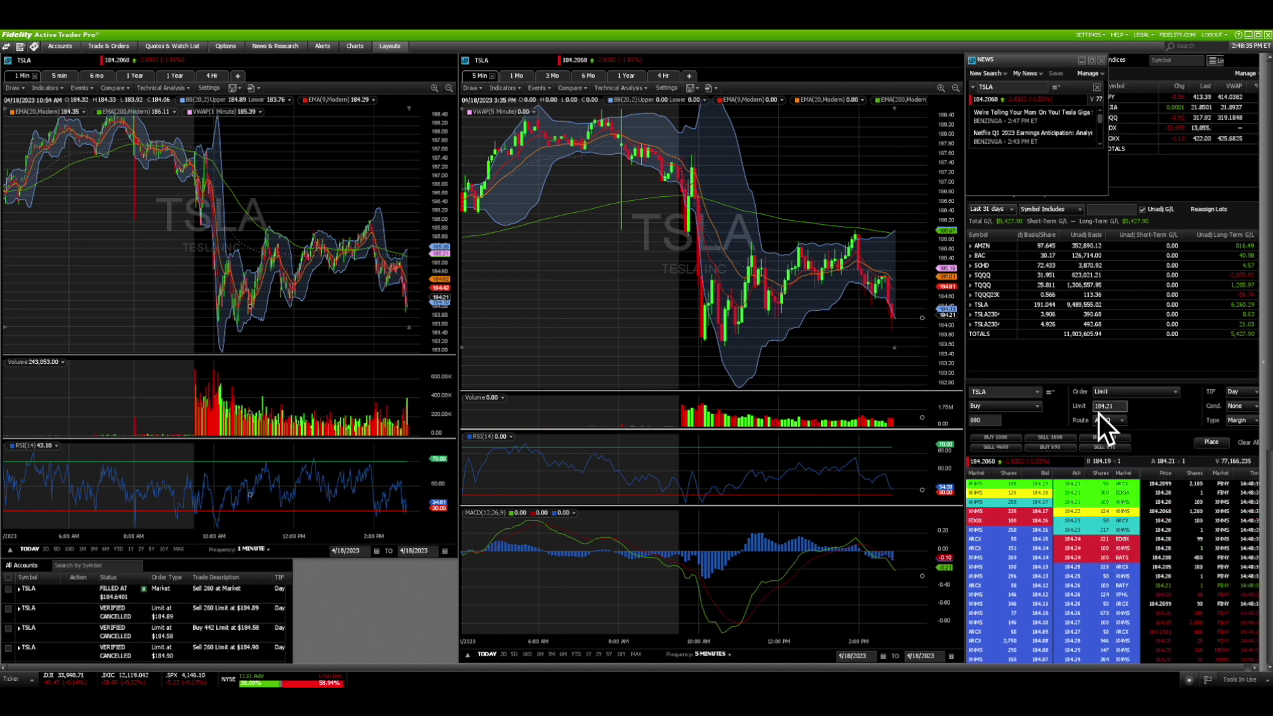
click(1052, 451)
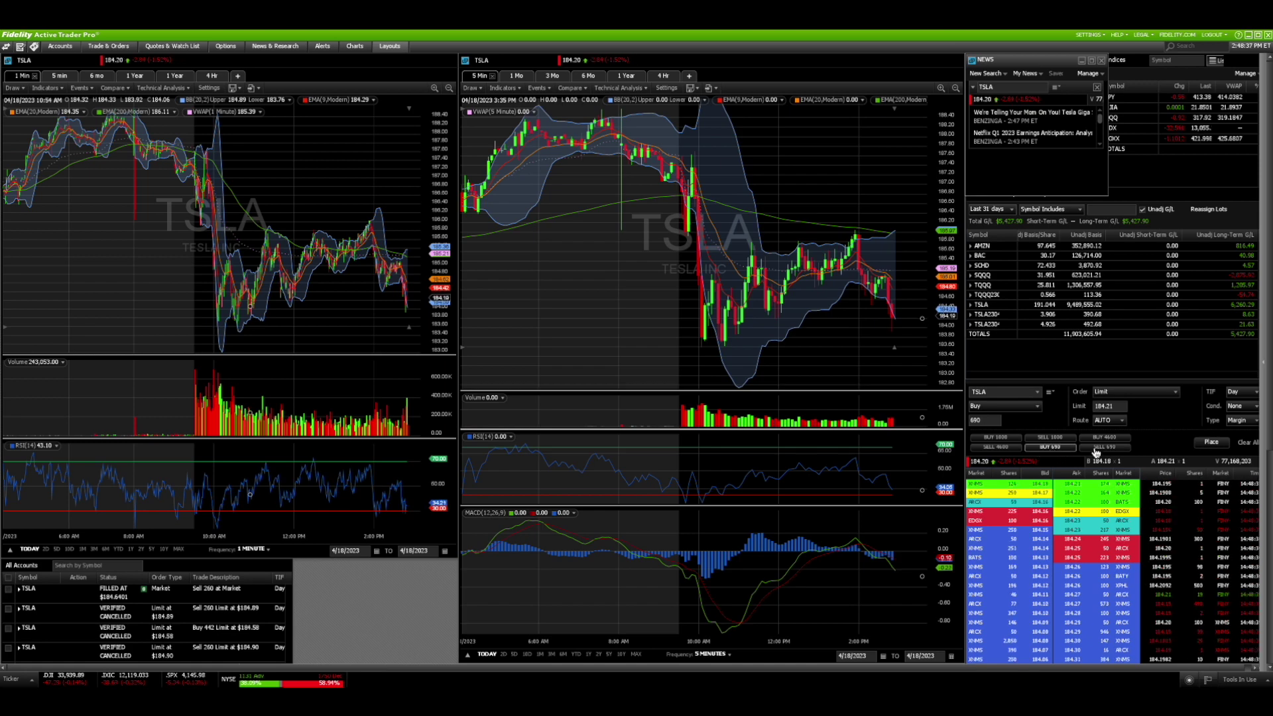
- Switch to a 690-share sell at a 184.17 limit and zoom the 5-minute chart onto the latest candles
click(1104, 448)
click(1104, 448)
click(1094, 449)
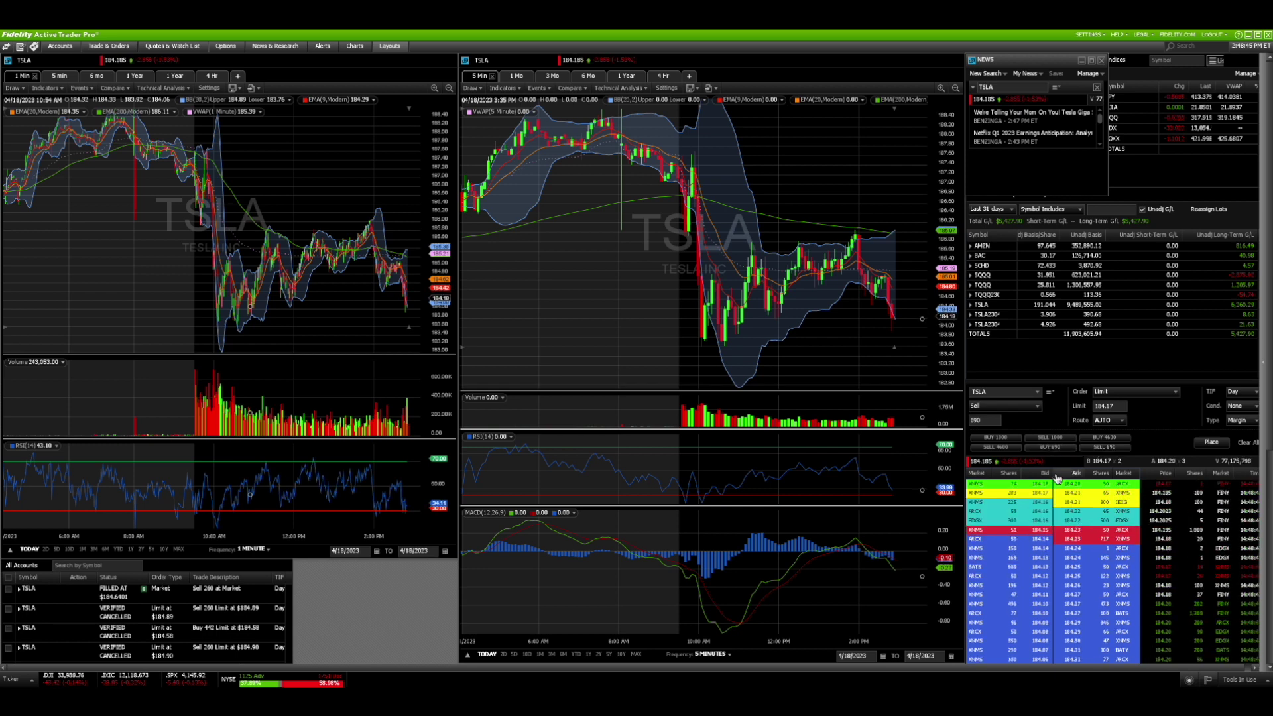
click(941, 88)
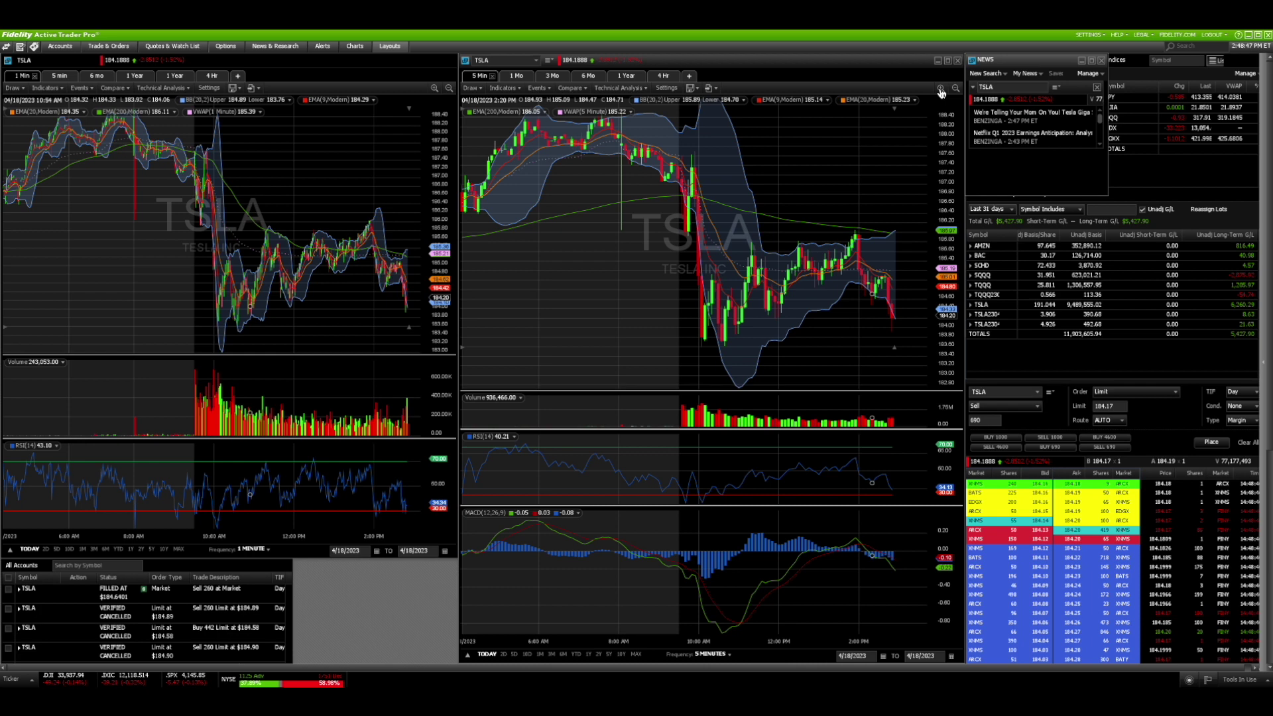
drag(858, 177, 939, 198)
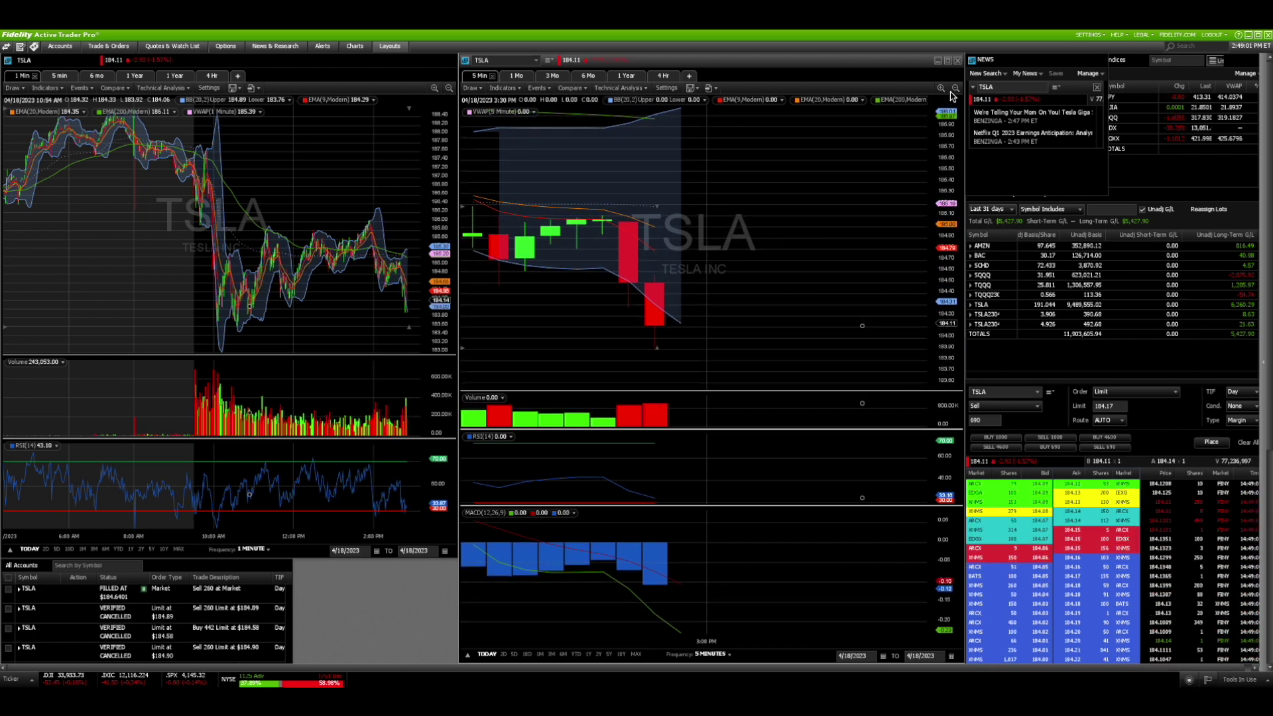
- Zoom back out to the whole day, mark a 183.59 horizontal level, and try 15-minute bars
click(955, 89)
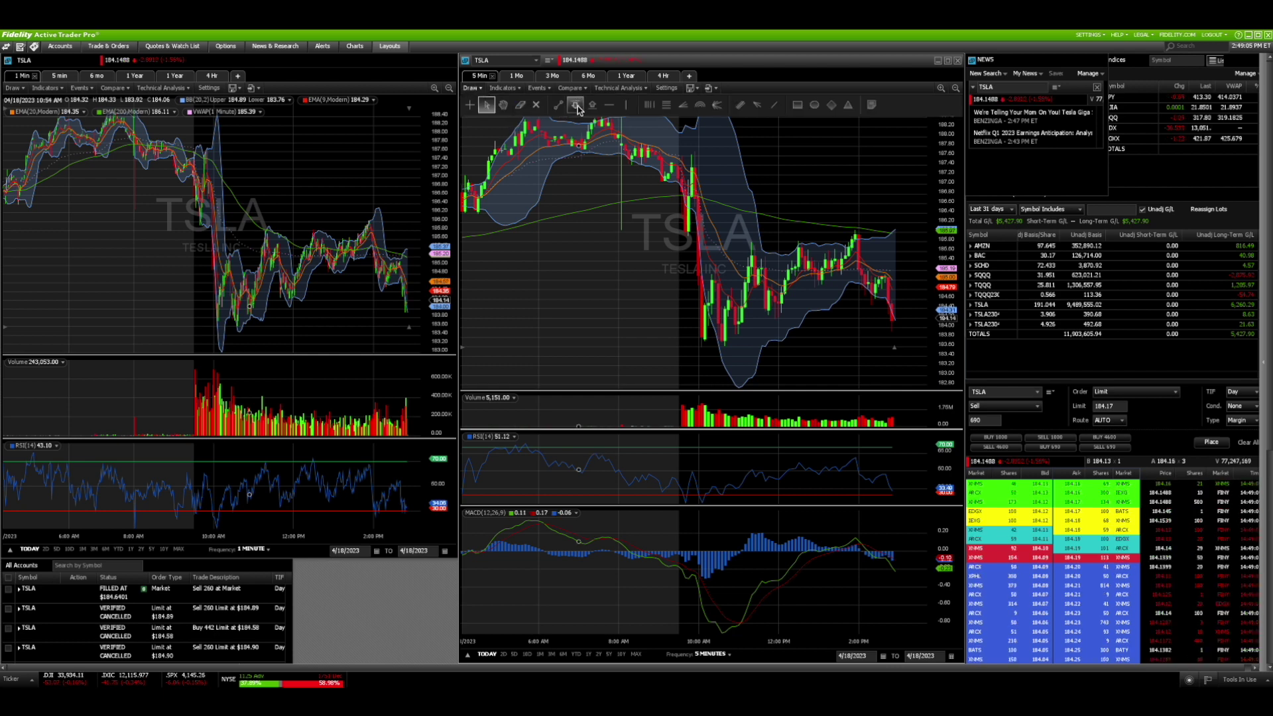
click(779, 346)
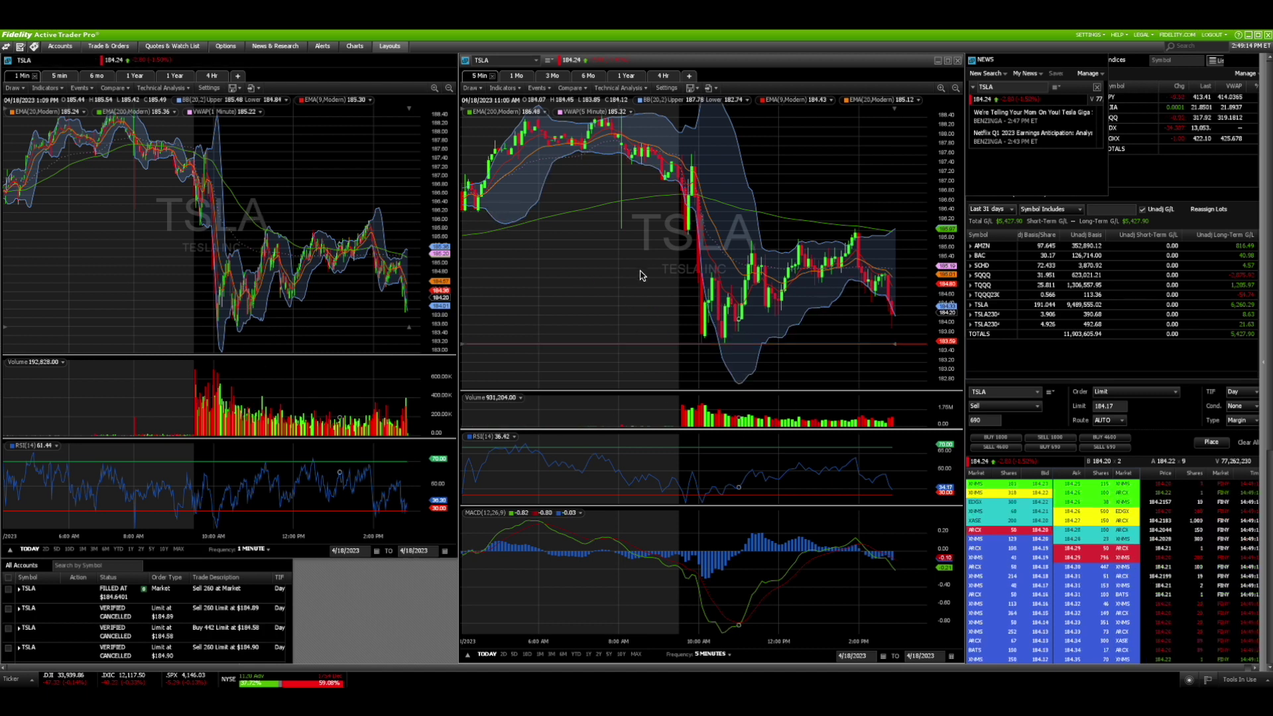
click(714, 654)
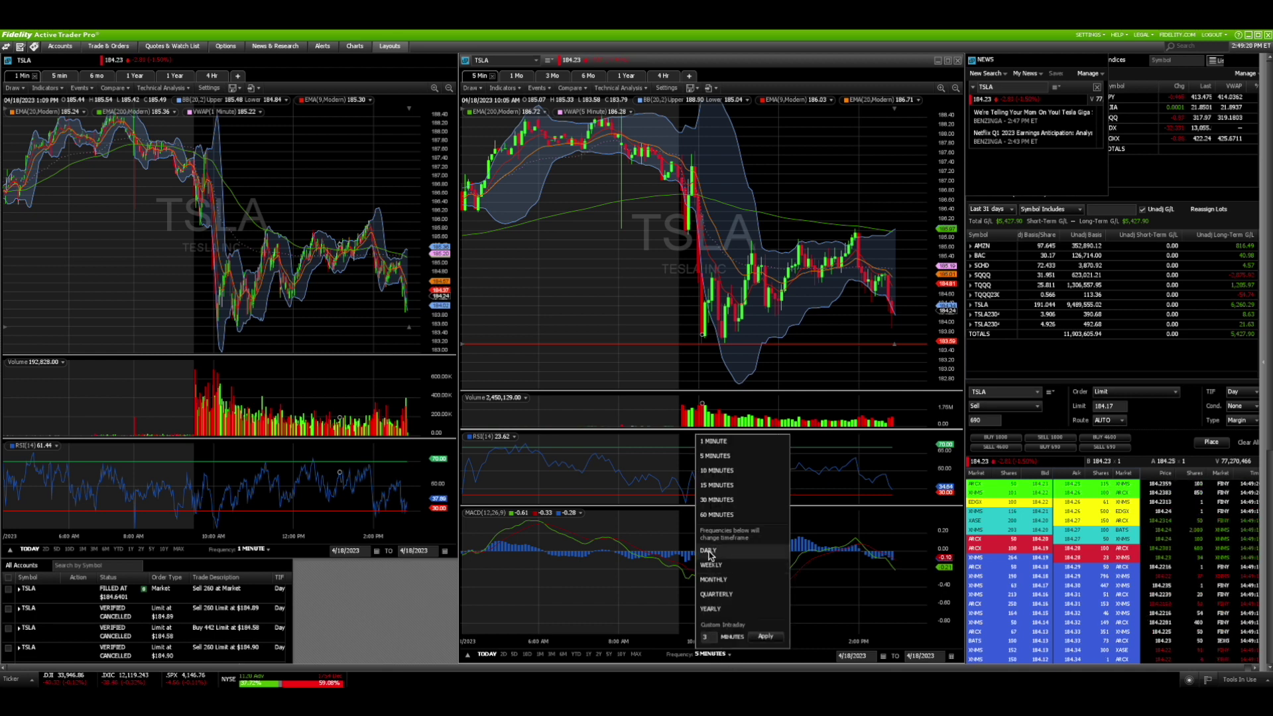
click(711, 486)
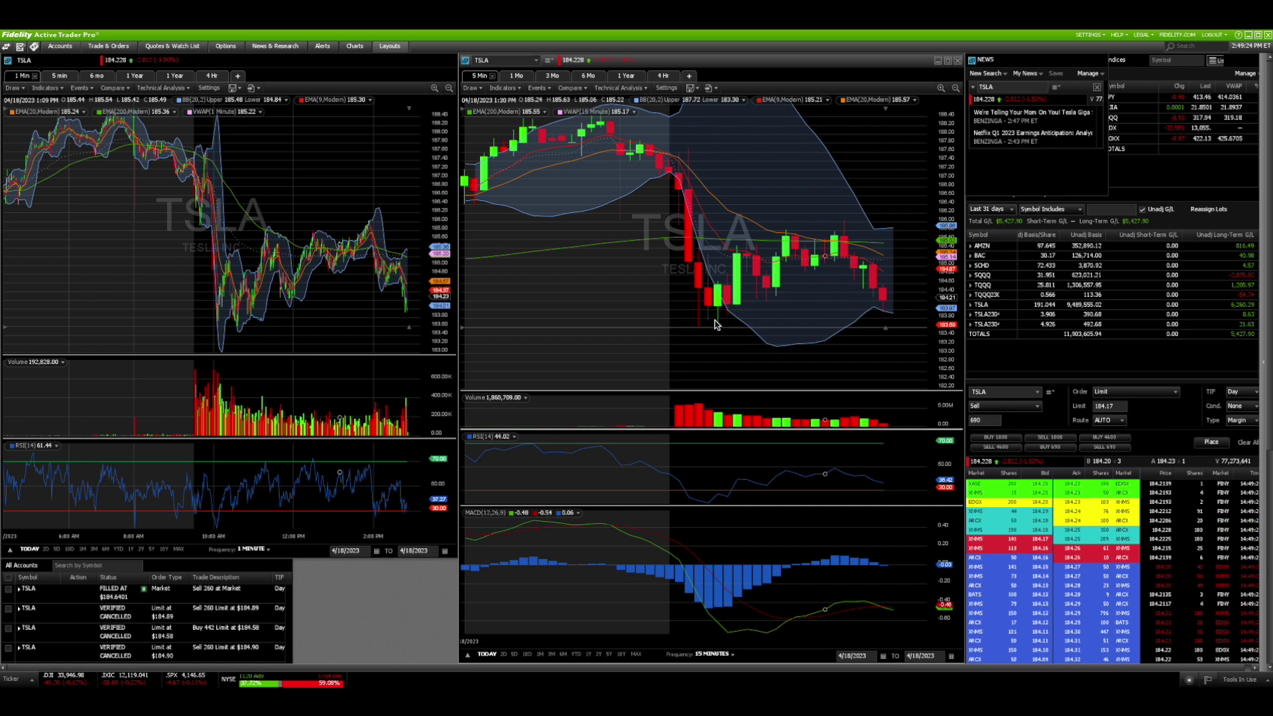
- Try 30-minute bars over a 10-day range, then return the middle chart to 5-minute bars
click(711, 655)
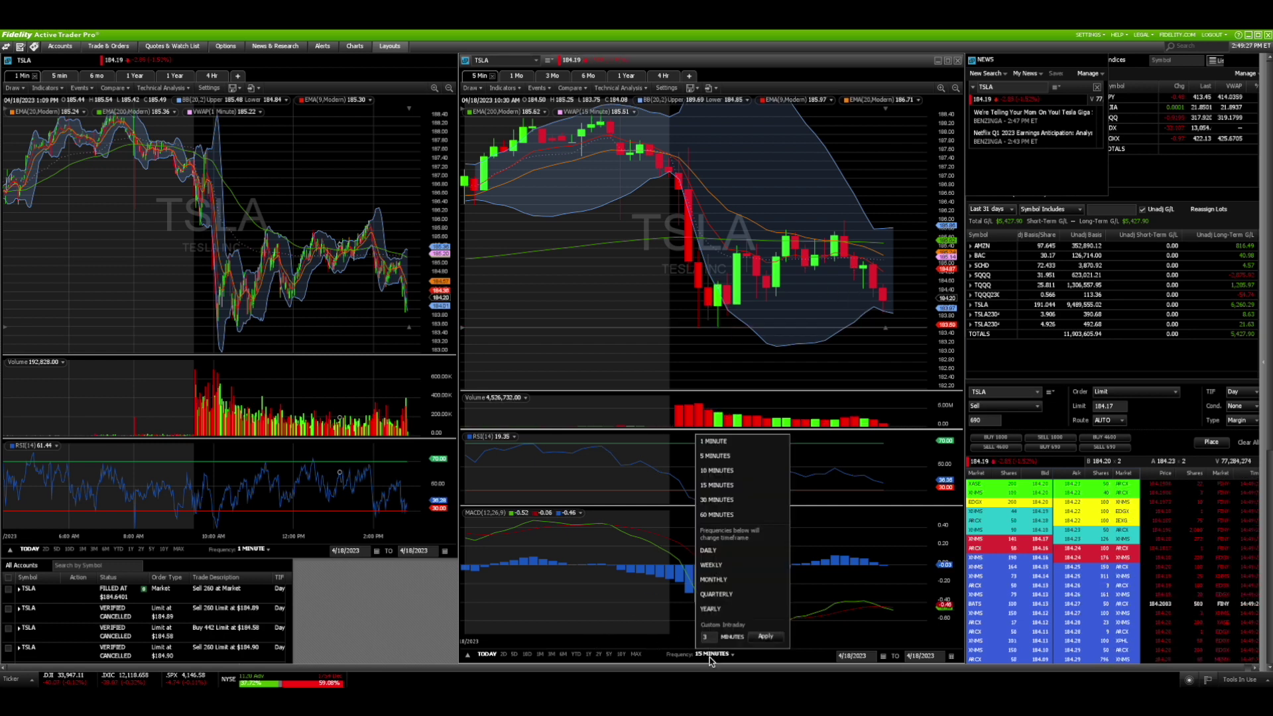
click(717, 500)
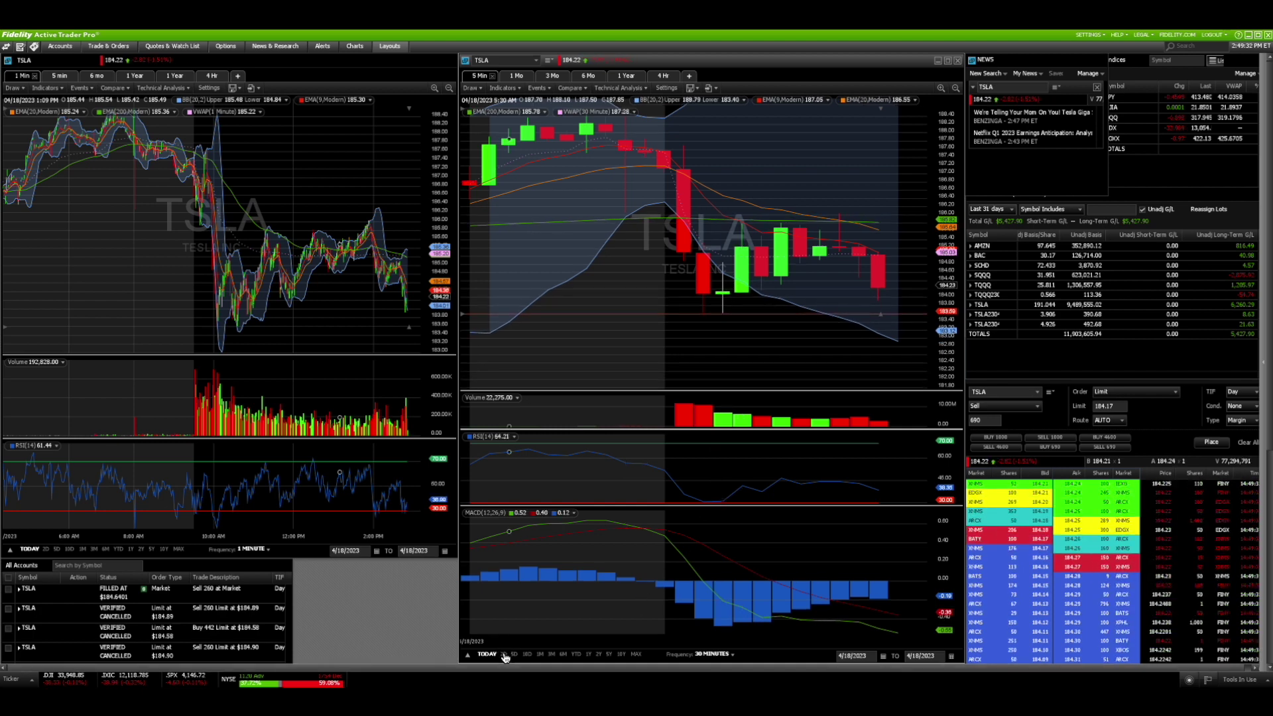
click(526, 655)
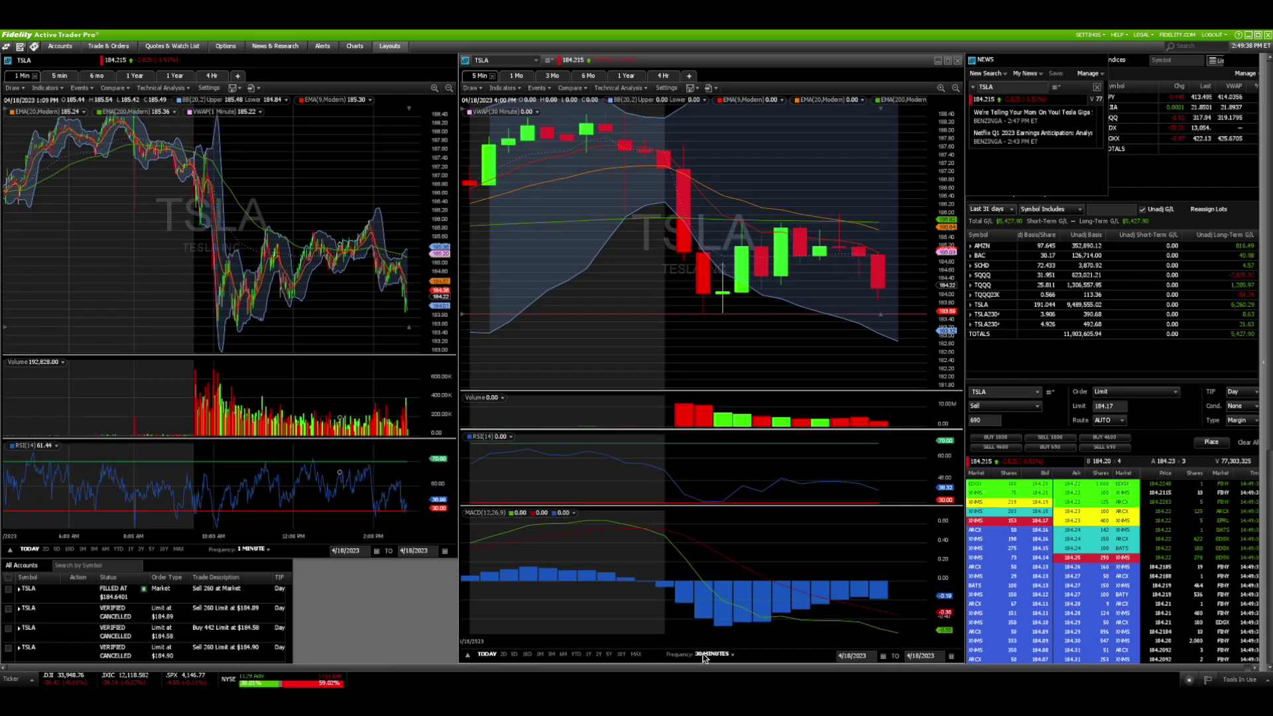
click(711, 654)
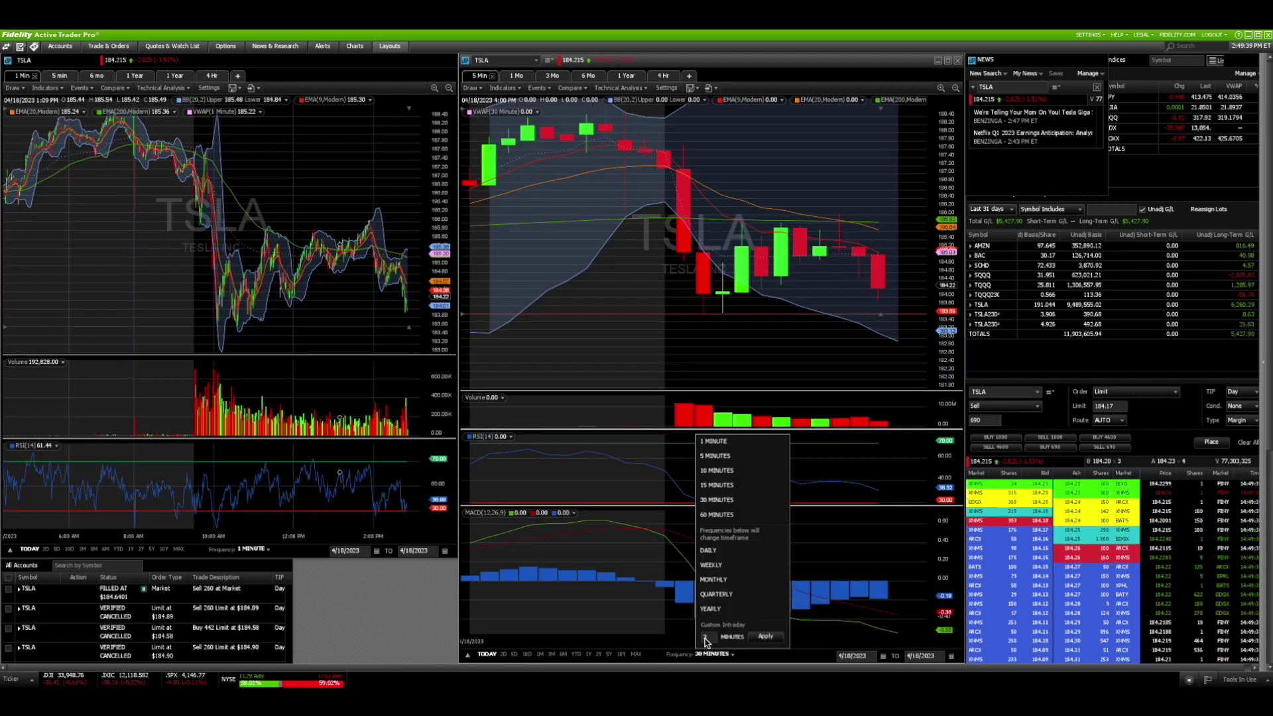
click(712, 457)
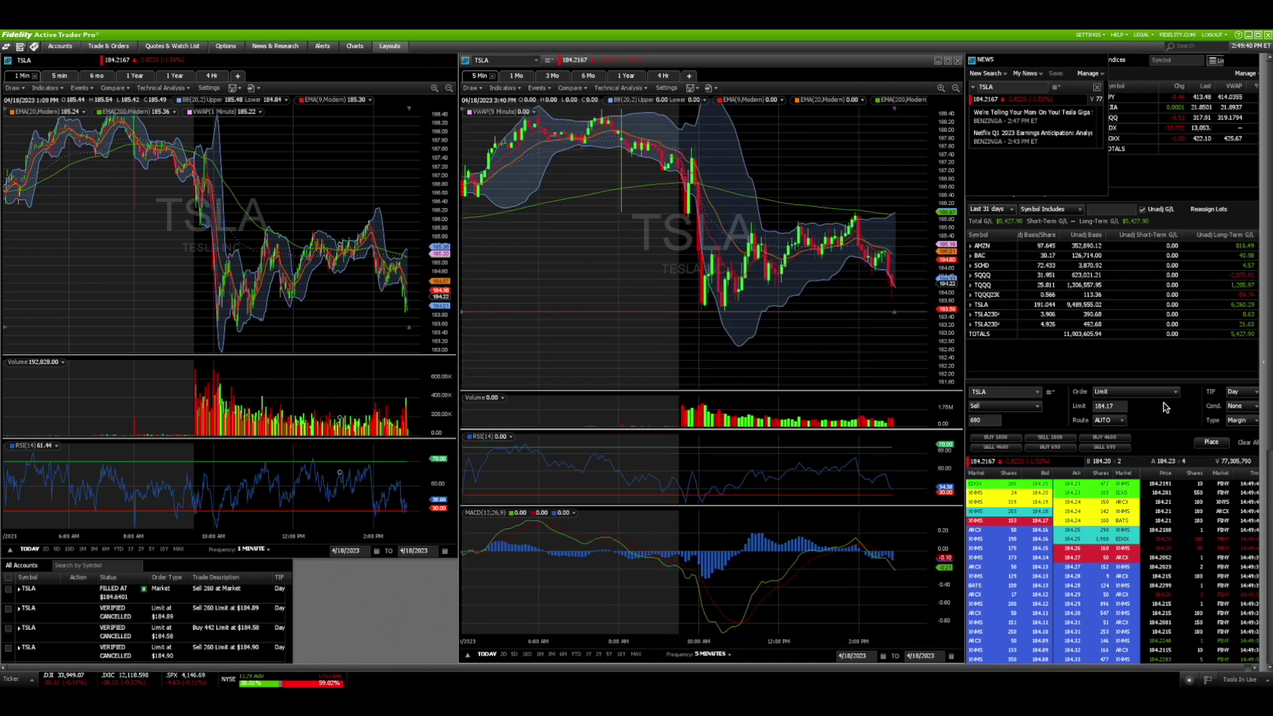
- Load a 690-share TSLA buy, edit the limit to 184.06, then set it to 184.26 from Level II
click(1055, 450)
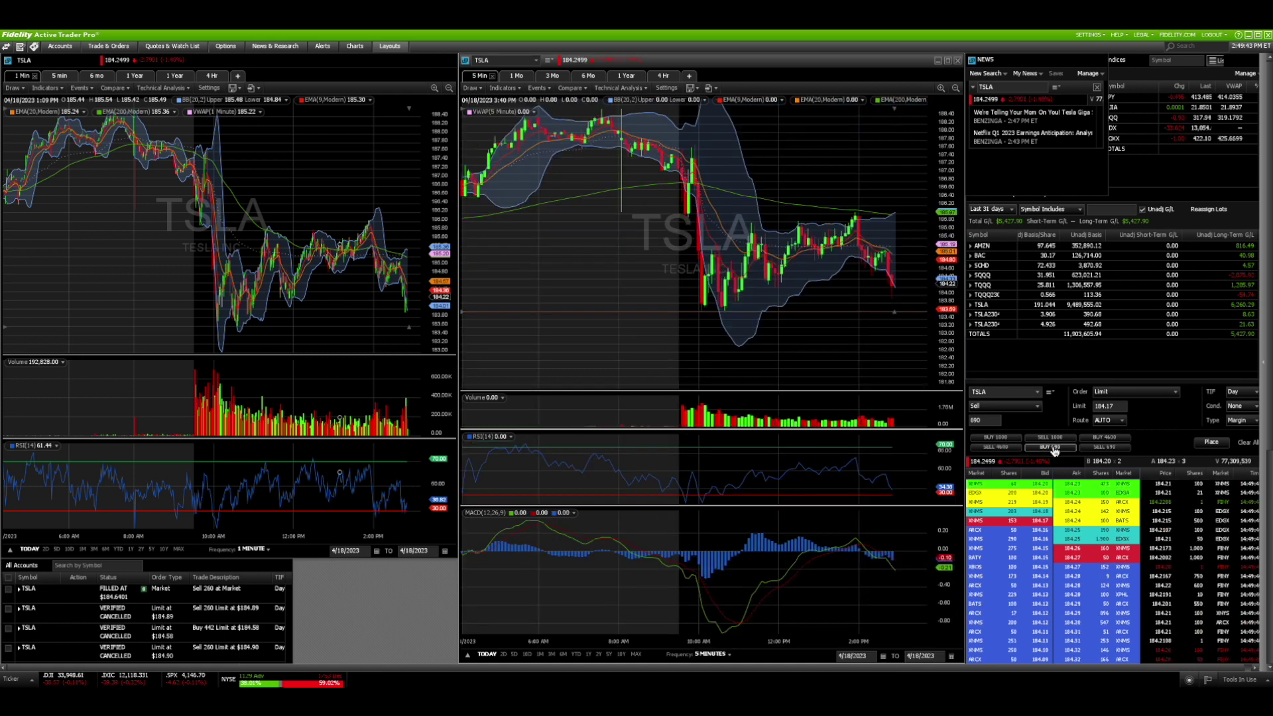
click(1119, 407)
key(BackSpace)
key(BackSpace)
text(06)
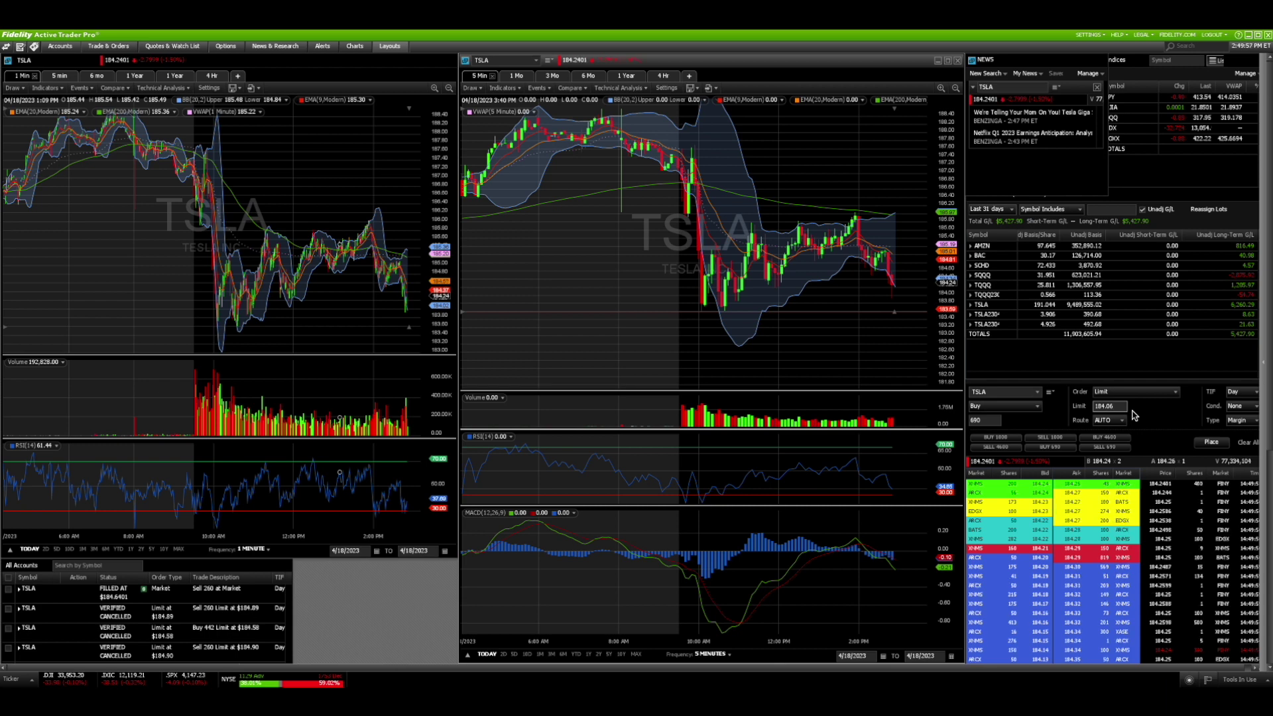
click(1053, 448)
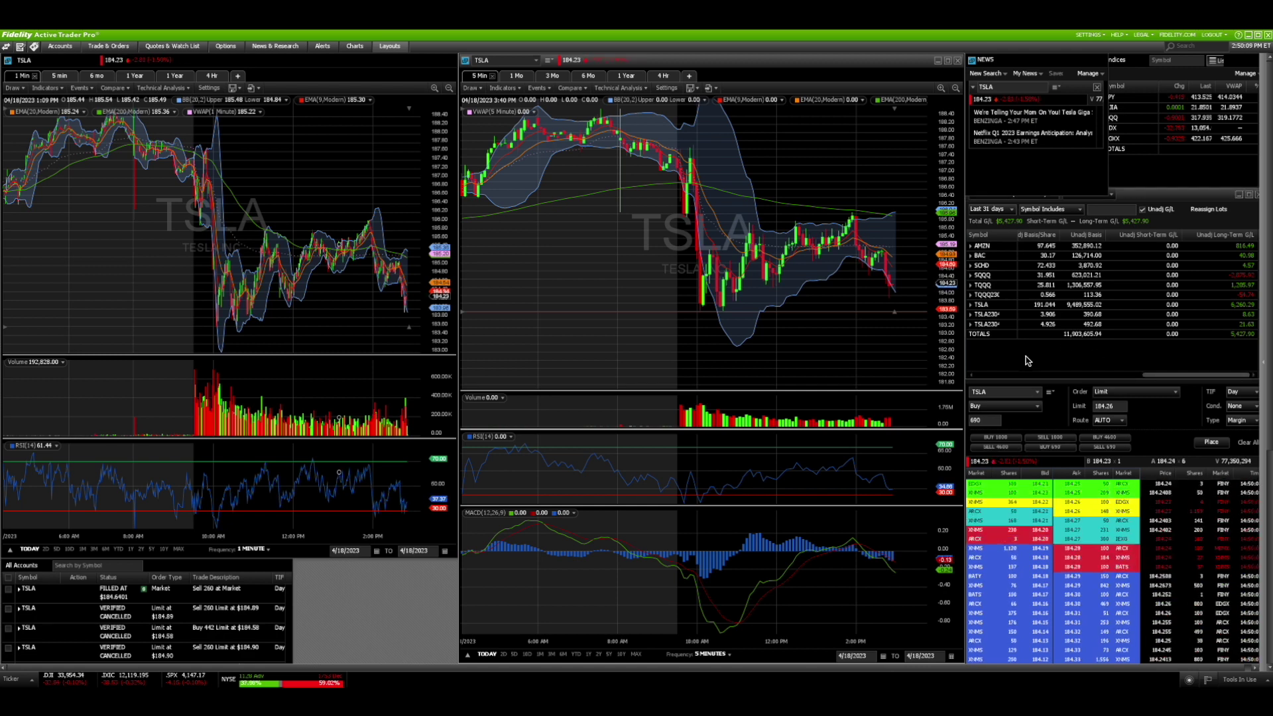
- Bring the Indices watchlist forward and browse the research and watch list menus
click(1152, 167)
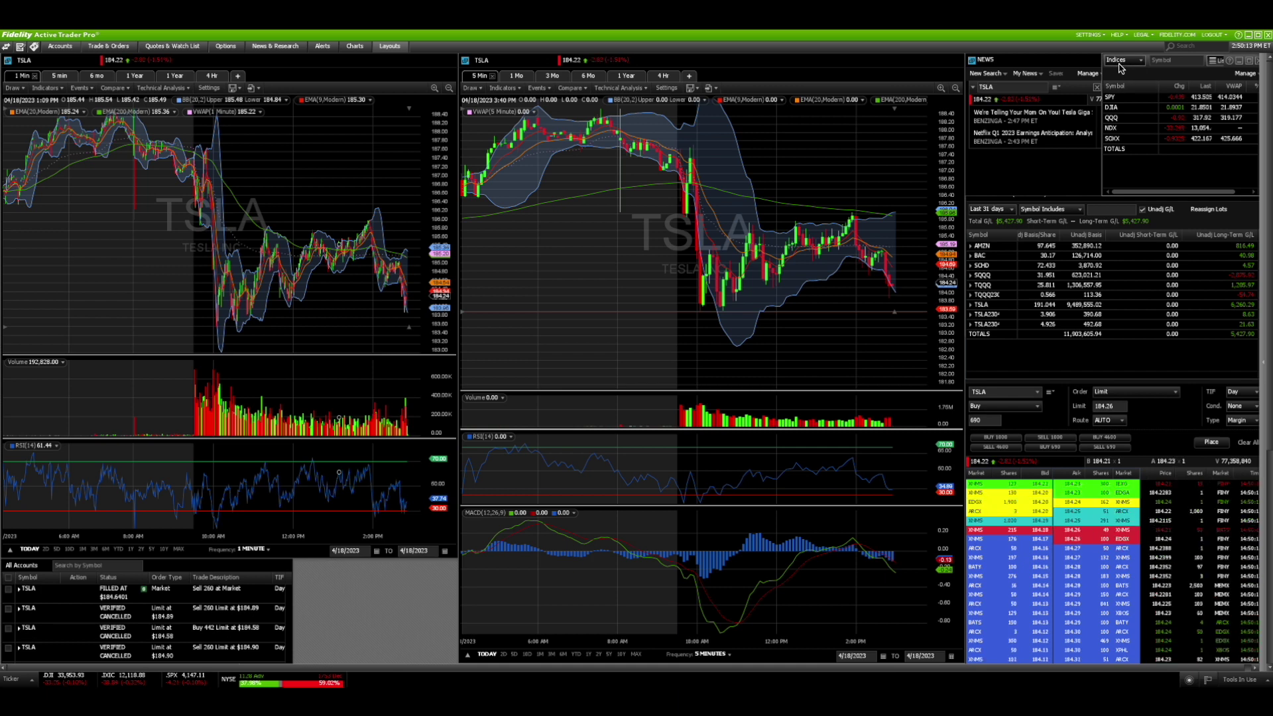
click(267, 48)
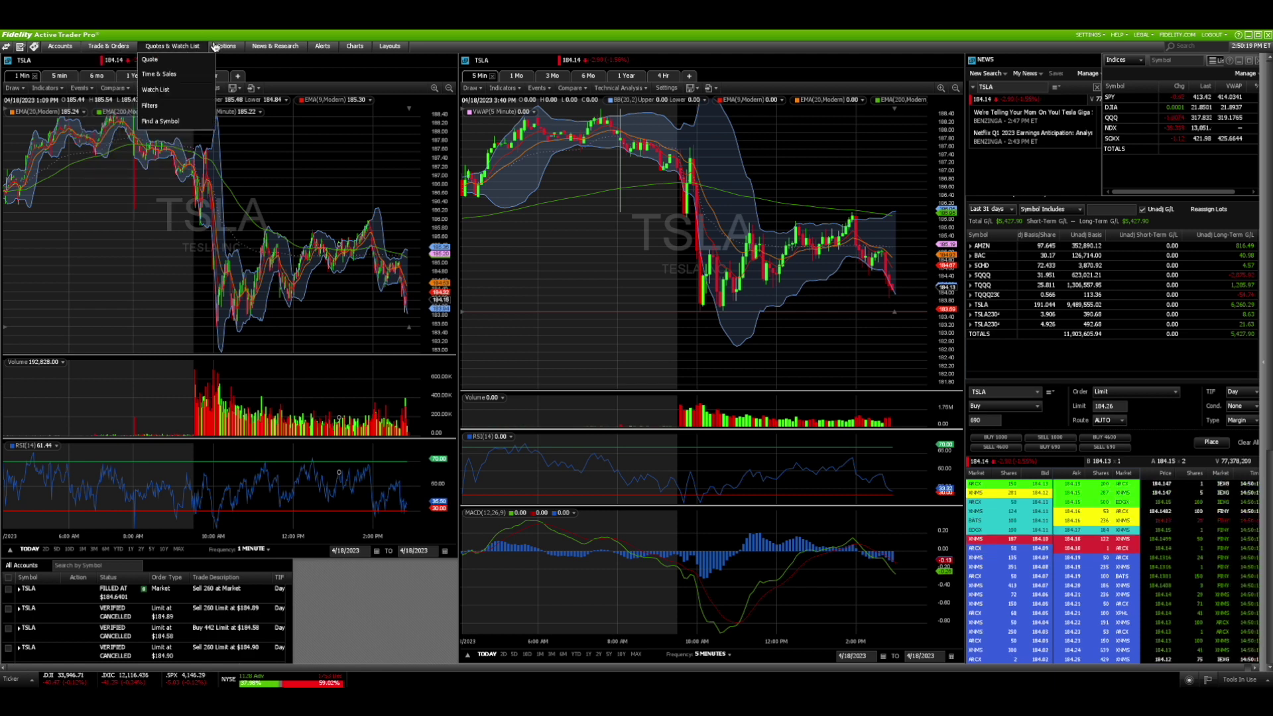
mouse_move(324, 49)
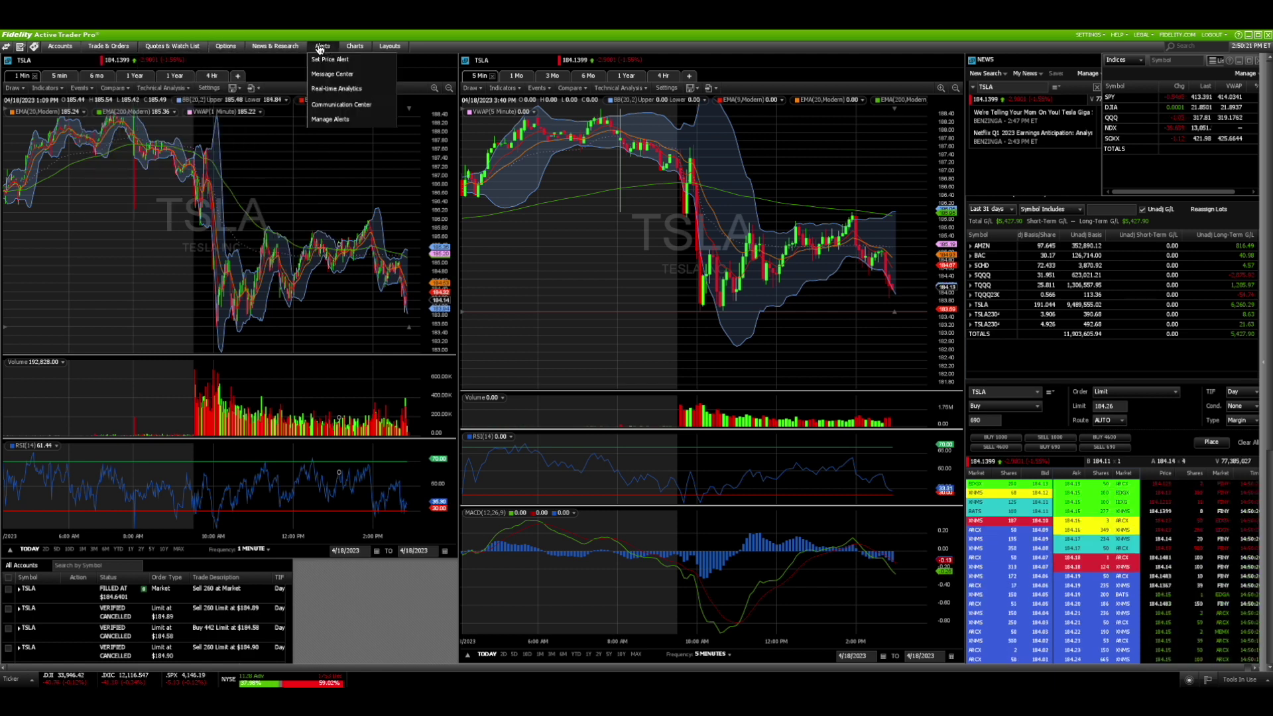
mouse_move(277, 49)
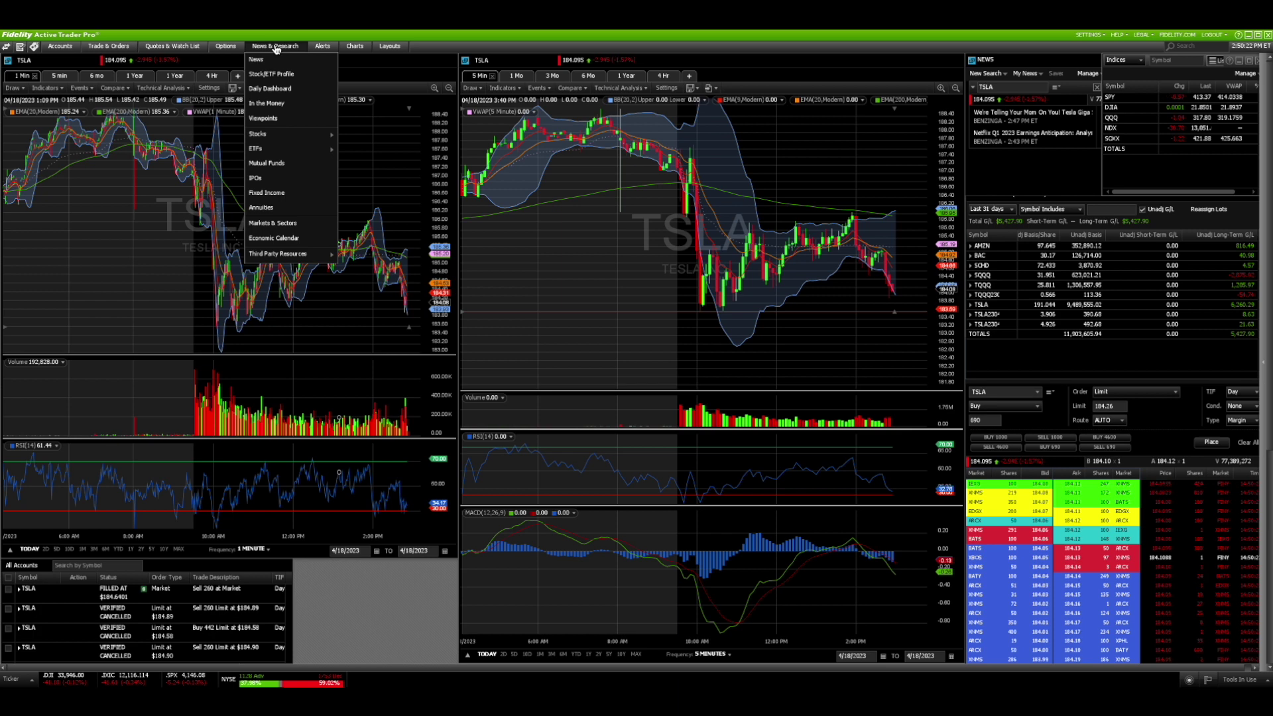
- Lower the 690-share buy's limit price, entering 184.04 in the Limit field
mouse_move(60, 48)
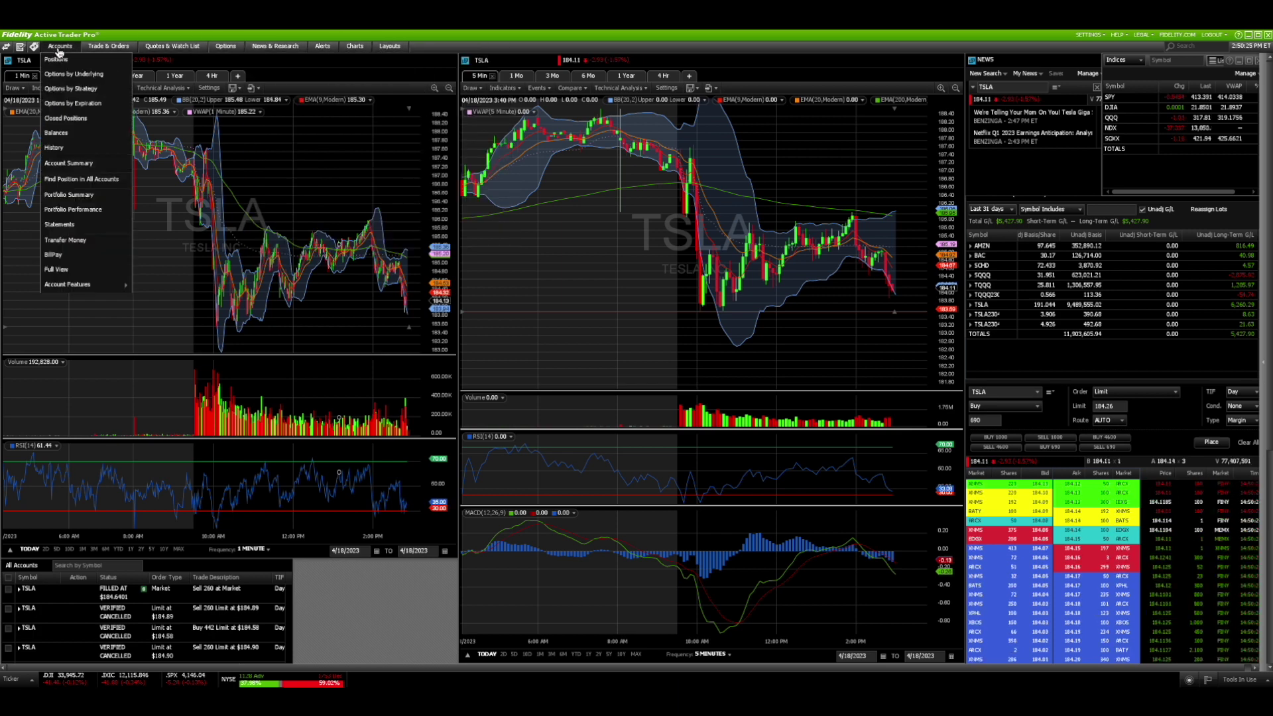
key(Right)
key(Right)
key(Right)
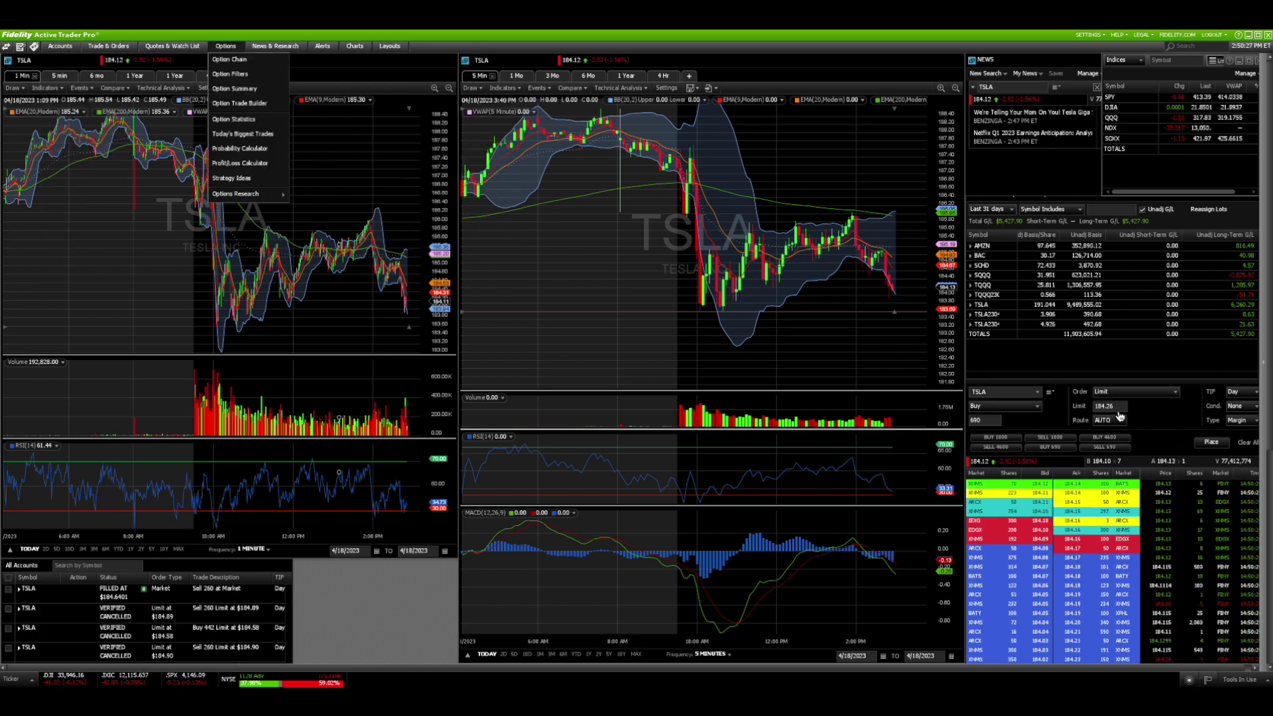
click(1122, 407)
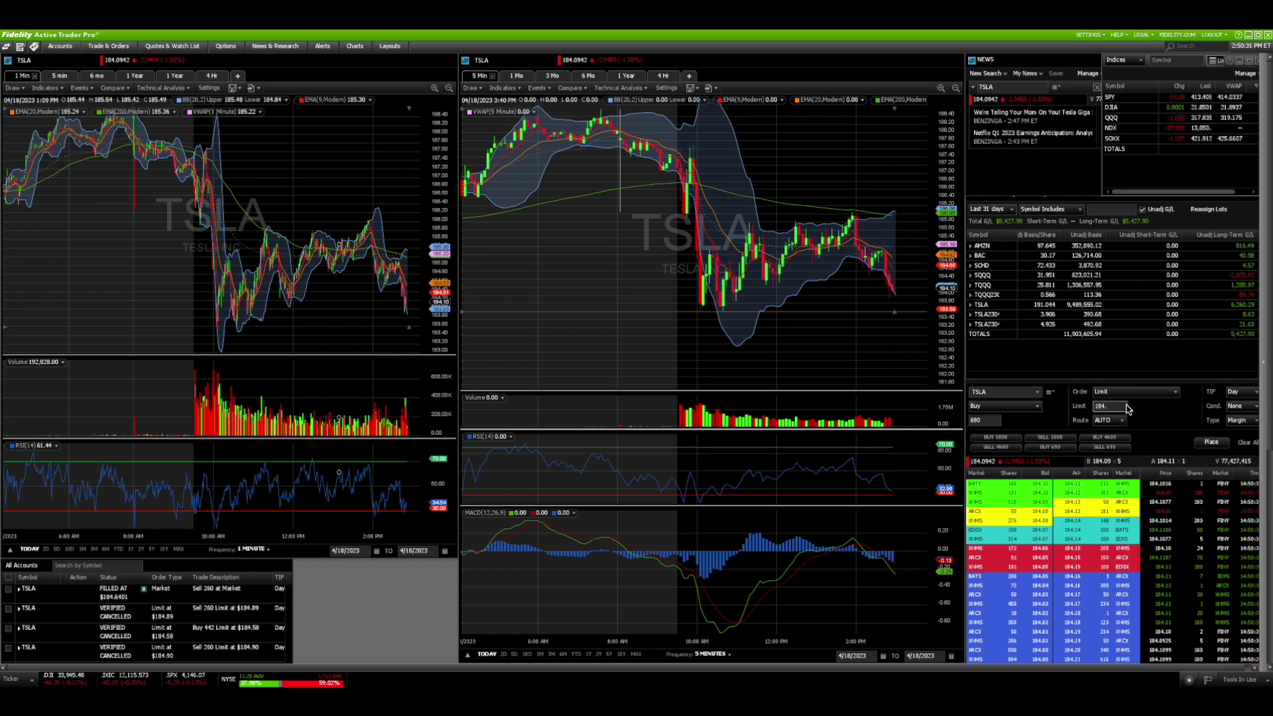
text(184.04)
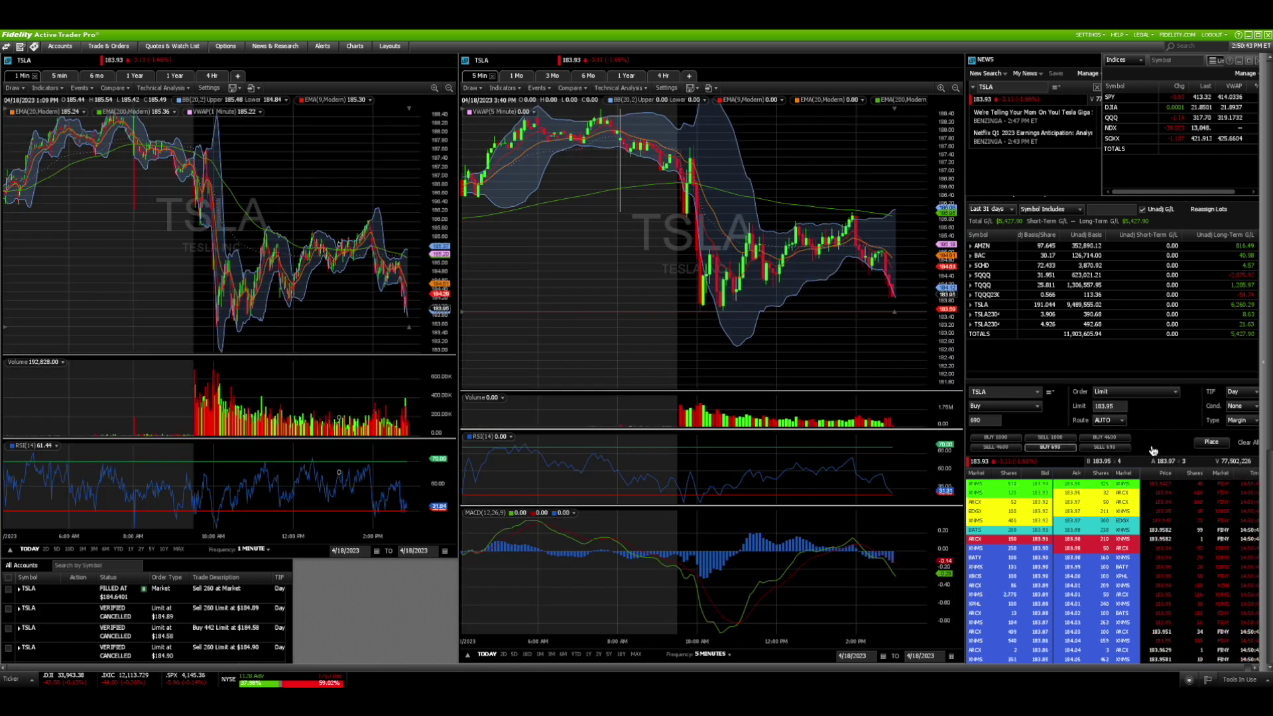
- Place the 690-share buy (filled at 183.95), then place a 690-share sell limit at 184.00
click(1214, 442)
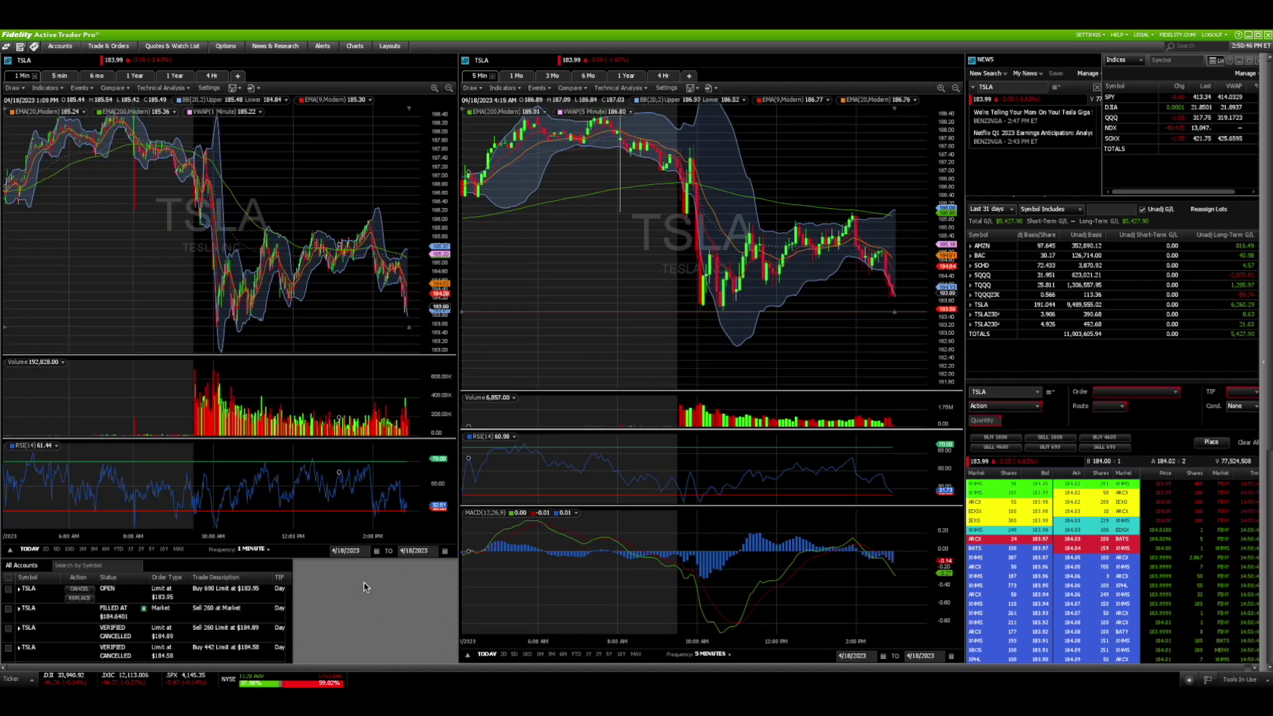
click(1102, 447)
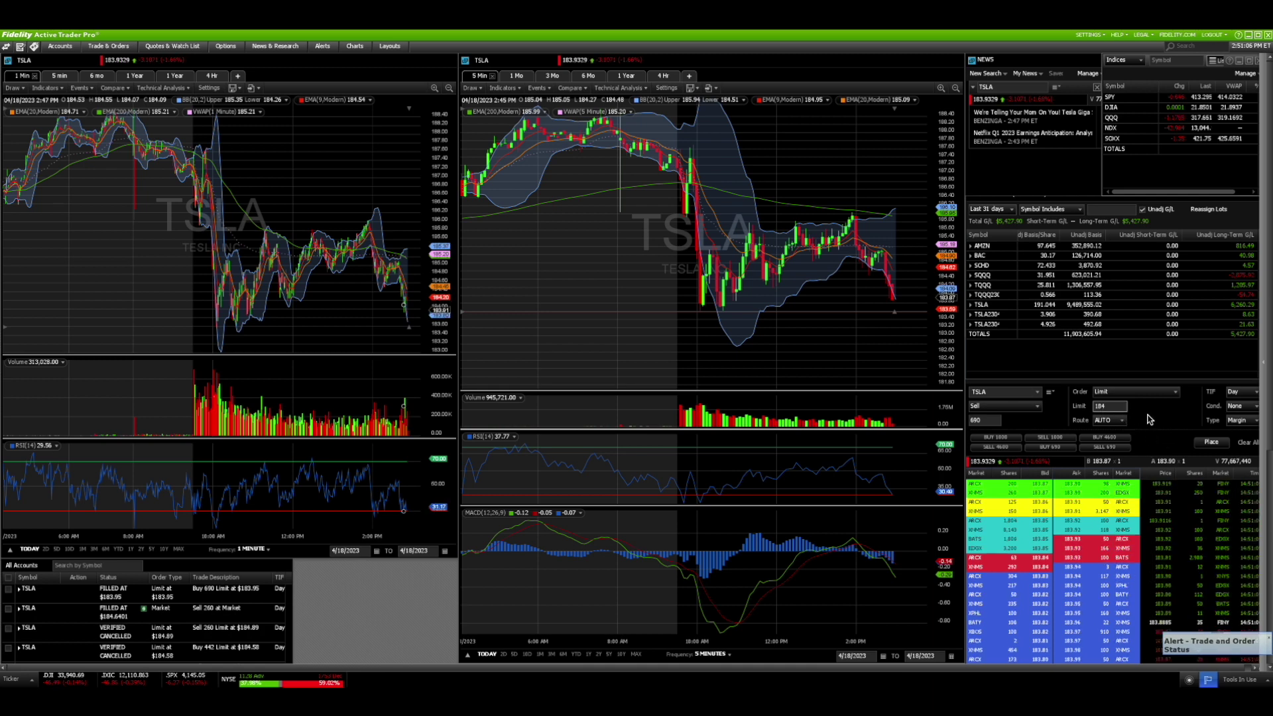
click(1208, 443)
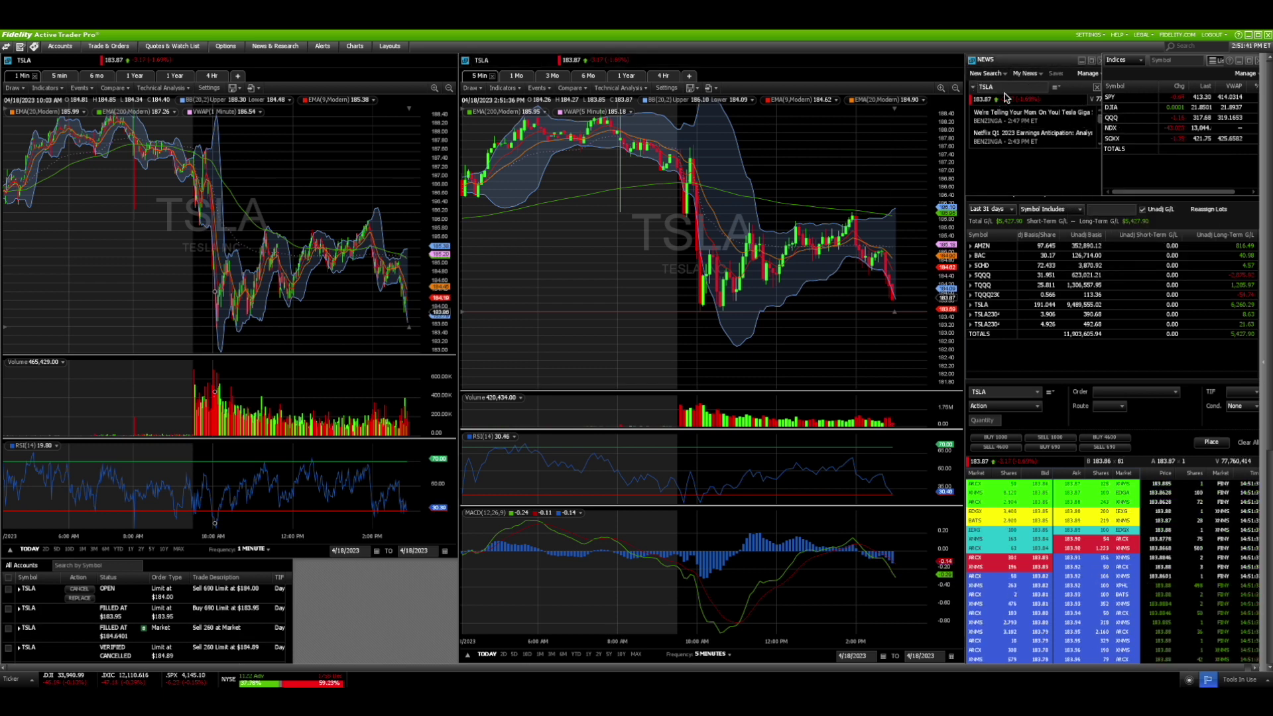
- Show only today's gains and losses and load a 690-share TSLA sell ticket
click(1001, 212)
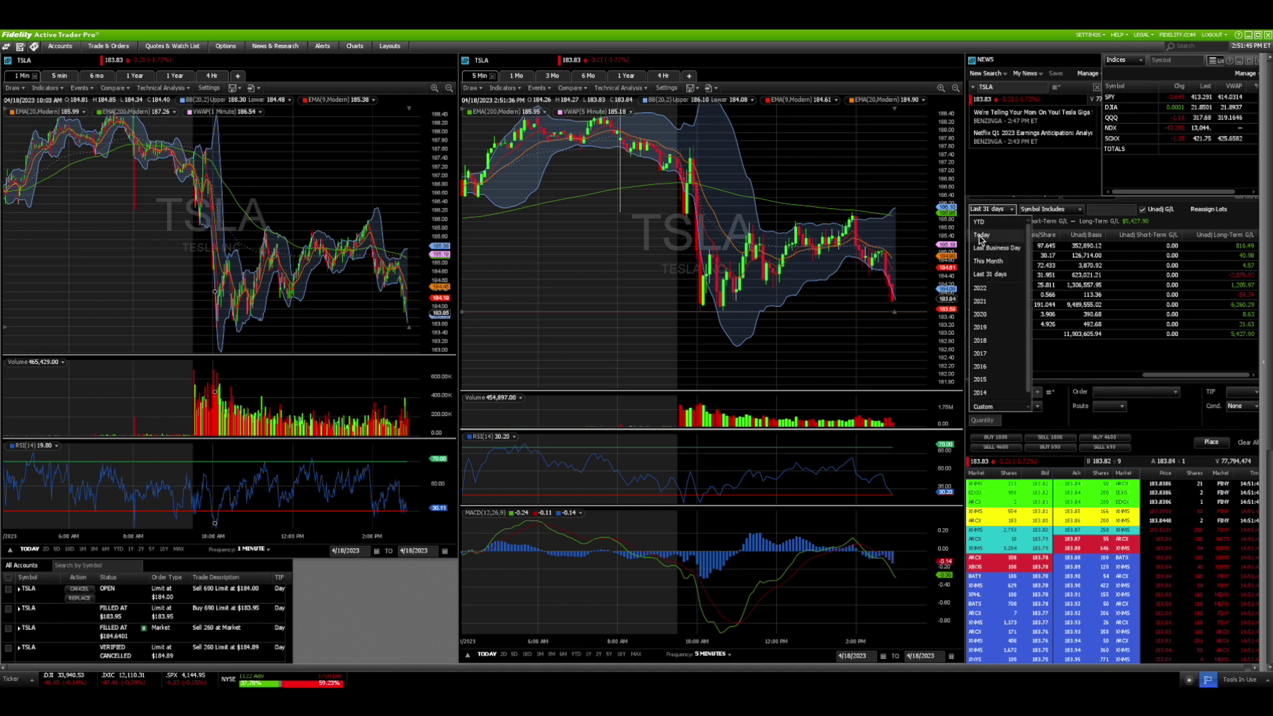
click(981, 235)
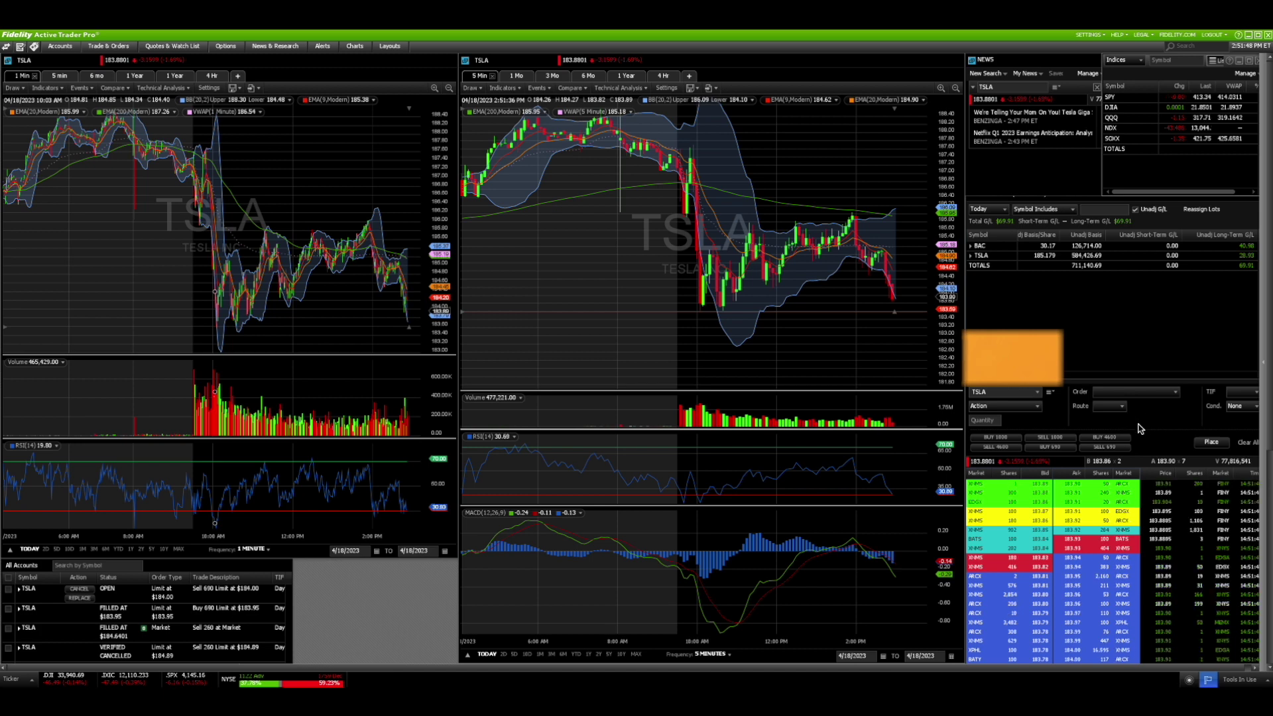
click(1090, 450)
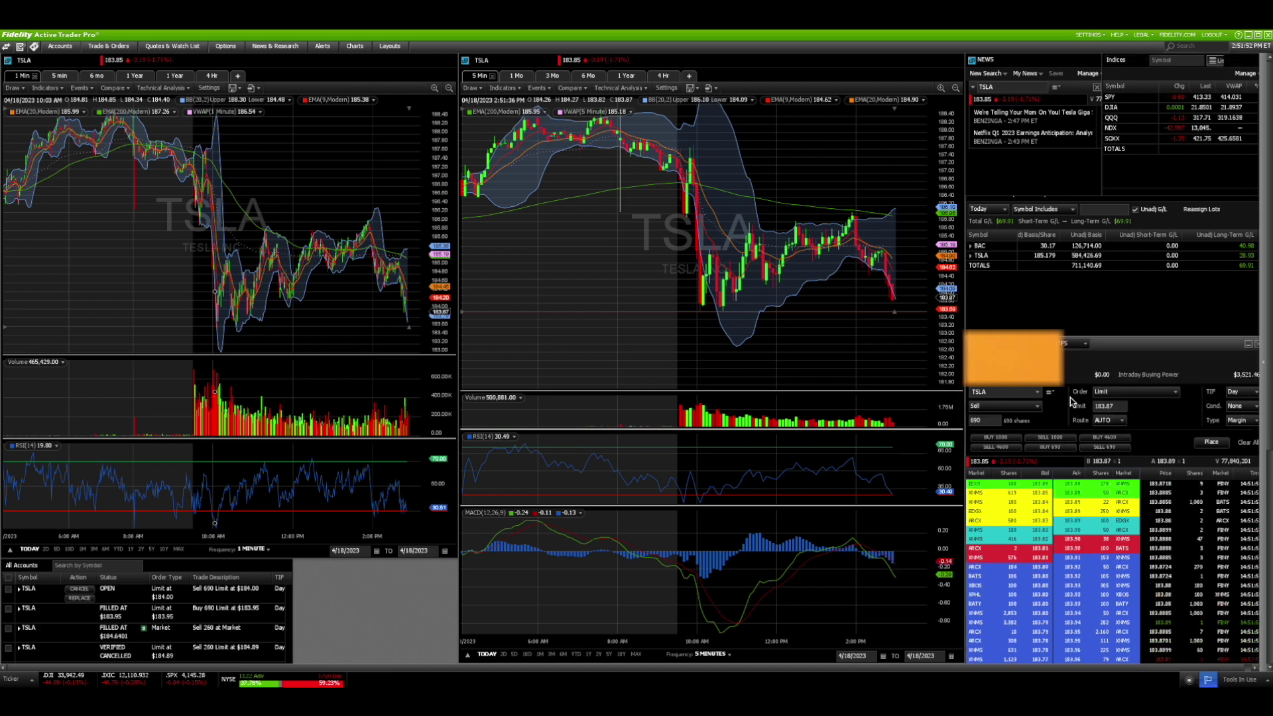
- Make the sell a stop order with a 183.6 stop price
click(1114, 393)
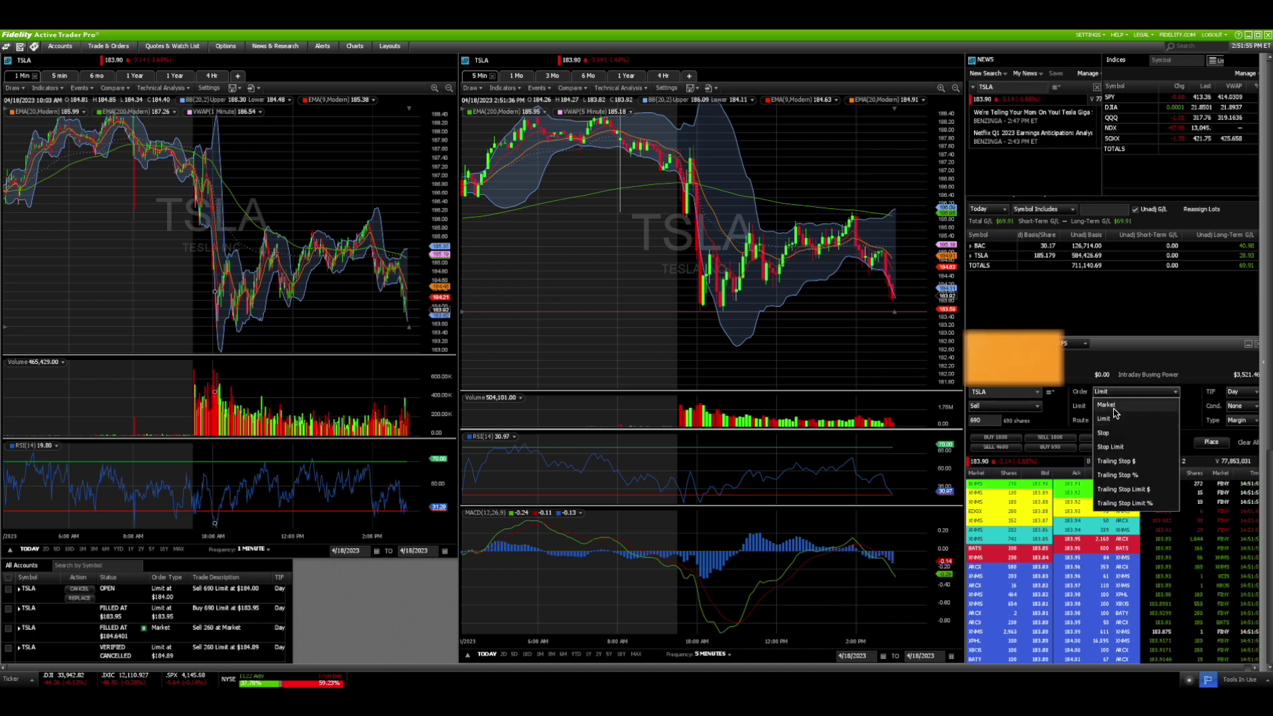
click(1104, 433)
click(1104, 408)
text(183.6)
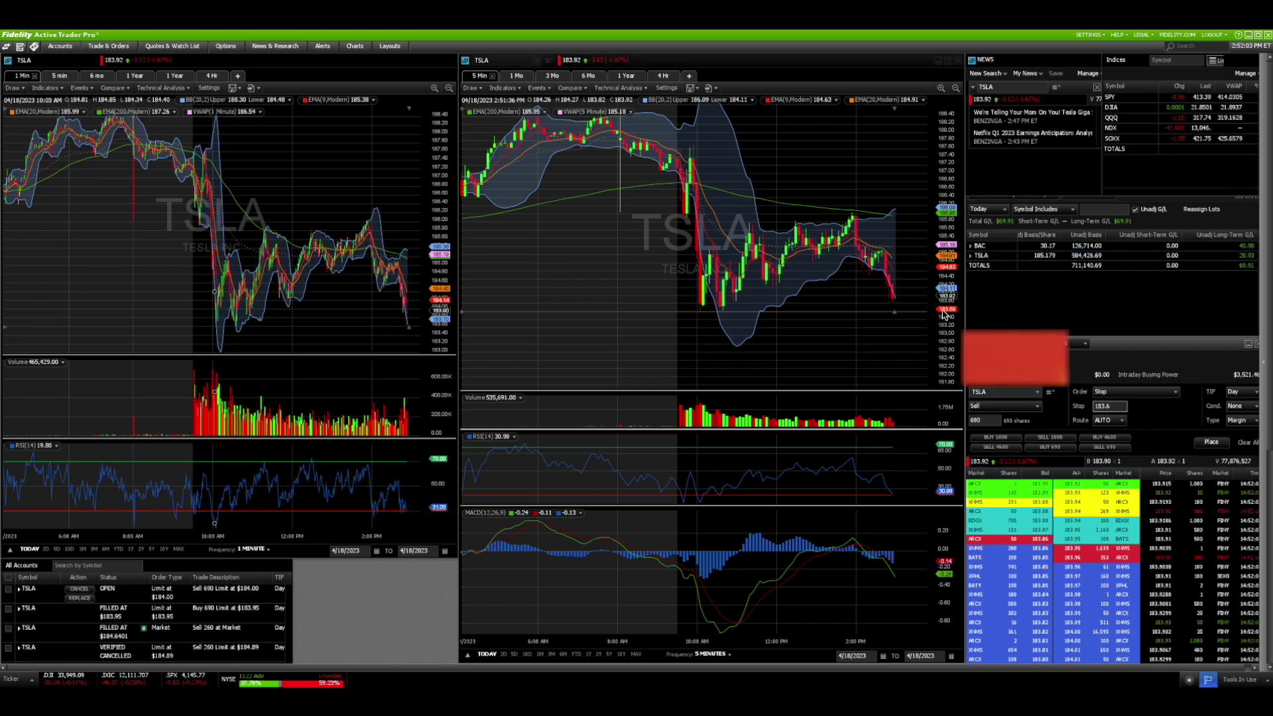